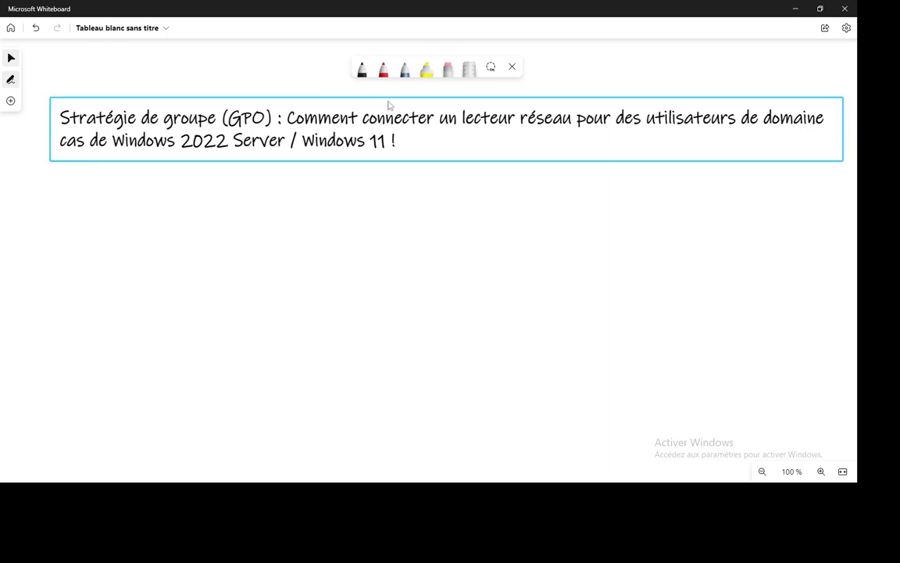
# Step: Draw a server outline in black ink below the title and label it "srv1"
pyautogui.click(362, 70)
pyautogui.moveTo(261, 217); pyautogui.dragTo(269, 375)
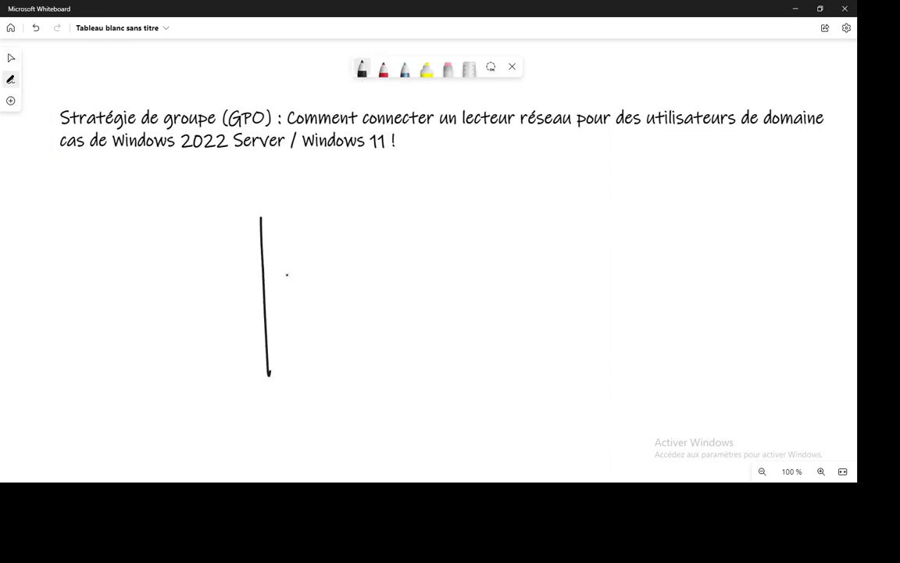
pyautogui.moveTo(261, 219)
pyautogui.mouseDown()
pyautogui.moveTo(345, 315)
pyautogui.moveTo(258, 373)
pyautogui.moveTo(270, 376)
pyautogui.mouseUp()
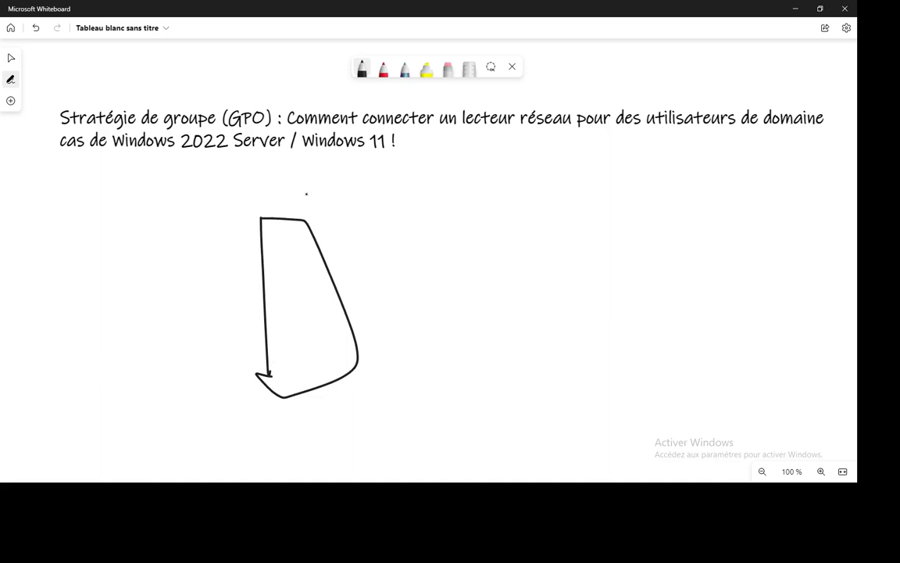
pyautogui.moveTo(306, 186)
pyautogui.mouseDown()
pyautogui.moveTo(311, 206)
pyautogui.moveTo(315, 186)
pyautogui.moveTo(313, 200)
pyautogui.moveTo(335, 189)
pyautogui.moveTo(383, 198)
pyautogui.mouseUp()
# Step: Draw a small switch wired to the server and link it to two client computer boxes
pyautogui.moveTo(338, 296)
pyautogui.mouseDown()
pyautogui.moveTo(471, 286)
pyautogui.moveTo(466, 272)
pyautogui.moveTo(516, 279)
pyautogui.moveTo(457, 275)
pyautogui.moveTo(497, 274)
pyautogui.mouseUp()
pyautogui.moveTo(516, 276); pyautogui.dragTo(639, 241)
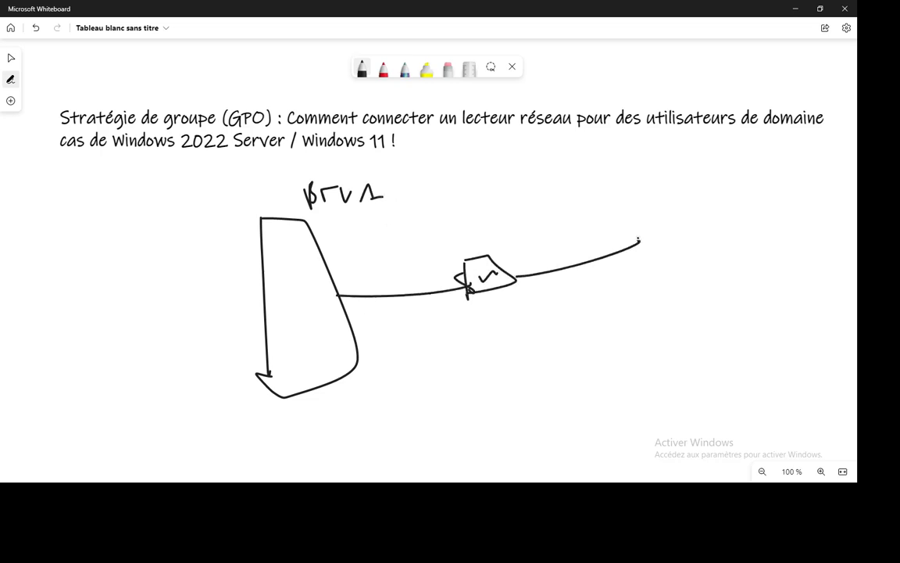
pyautogui.moveTo(641, 188)
pyautogui.mouseDown()
pyautogui.moveTo(647, 290)
pyautogui.moveTo(675, 180)
pyautogui.moveTo(638, 279)
pyautogui.mouseUp()
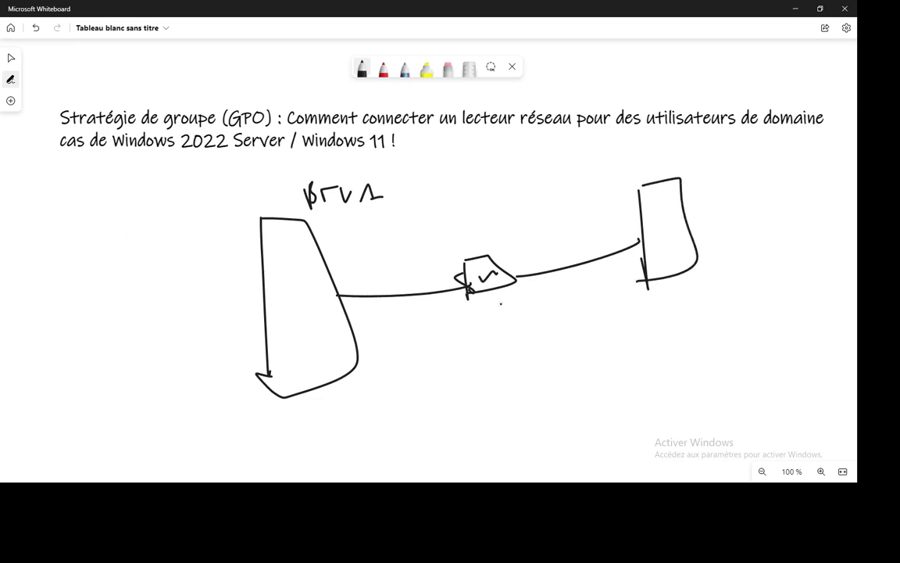
pyautogui.moveTo(499, 292); pyautogui.dragTo(780, 364)
pyautogui.moveTo(748, 318)
pyautogui.mouseDown()
pyautogui.moveTo(769, 391)
pyautogui.moveTo(822, 386)
pyautogui.moveTo(762, 376)
pyautogui.mouseUp()
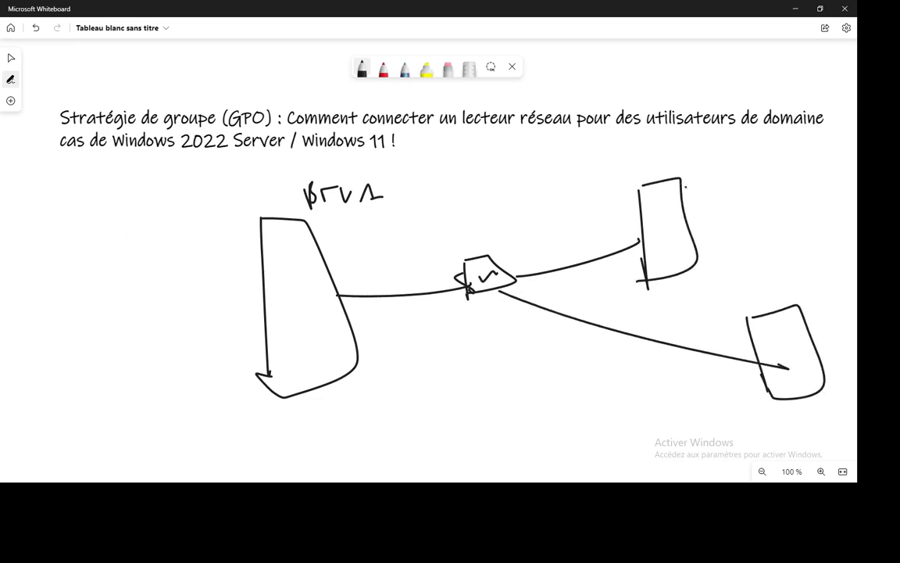
# Step: Label the two client boxes PC1 and PC2, and sketch a user figure inside PC1
pyautogui.moveTo(693, 178)
pyautogui.mouseDown()
pyautogui.moveTo(695, 204)
pyautogui.moveTo(702, 197)
pyautogui.moveTo(747, 207)
pyautogui.mouseUp()
pyautogui.moveTo(747, 207); pyautogui.dragTo(784, 196)
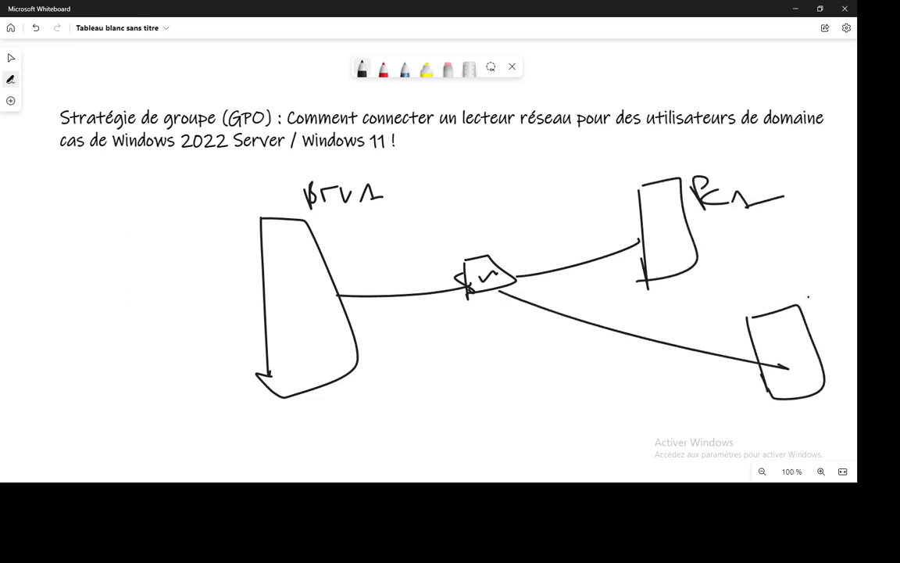
pyautogui.moveTo(795, 268)
pyautogui.mouseDown()
pyautogui.moveTo(797, 309)
pyautogui.moveTo(805, 290)
pyautogui.moveTo(812, 306)
pyautogui.moveTo(838, 295)
pyautogui.mouseUp()
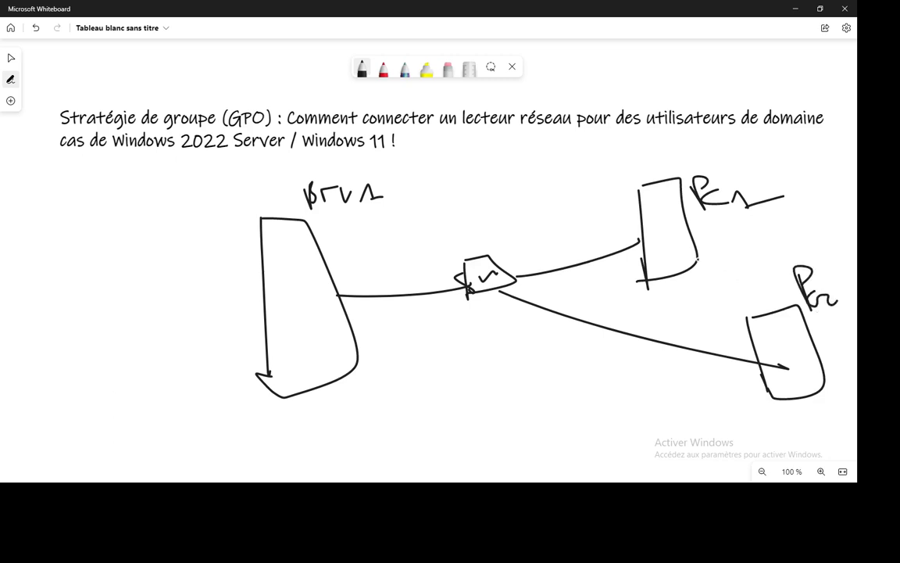
pyautogui.moveTo(677, 230)
pyautogui.mouseDown()
pyautogui.moveTo(665, 241)
pyautogui.moveTo(683, 233)
pyautogui.moveTo(672, 258)
pyautogui.moveTo(684, 249)
pyautogui.mouseUp()
# Step: Write an underlined "Partage" beneath the server and the network path \\srv1\share beside PC1
pyautogui.moveTo(301, 414)
pyautogui.mouseDown()
pyautogui.moveTo(304, 442)
pyautogui.moveTo(320, 421)
pyautogui.moveTo(380, 424)
pyautogui.moveTo(388, 404)
pyautogui.mouseUp()
pyautogui.moveTo(395, 403)
pyautogui.mouseDown()
pyautogui.moveTo(404, 398)
pyautogui.moveTo(408, 411)
pyautogui.mouseUp()
pyautogui.moveTo(469, 403); pyautogui.dragTo(462, 453)
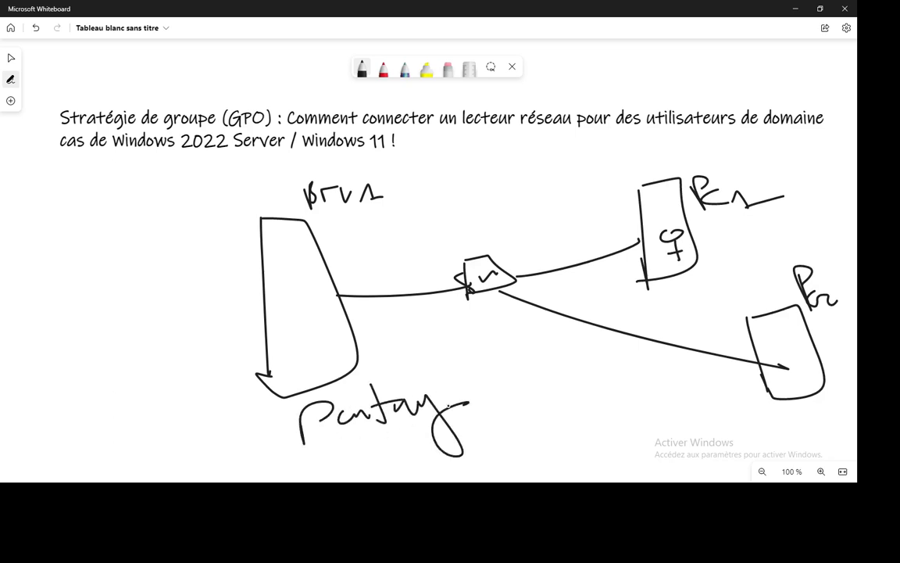
pyautogui.moveTo(460, 404); pyautogui.dragTo(491, 402)
pyautogui.click(298, 428)
pyautogui.moveTo(282, 433)
pyautogui.mouseDown()
pyautogui.moveTo(367, 434)
pyautogui.moveTo(500, 408)
pyautogui.mouseUp()
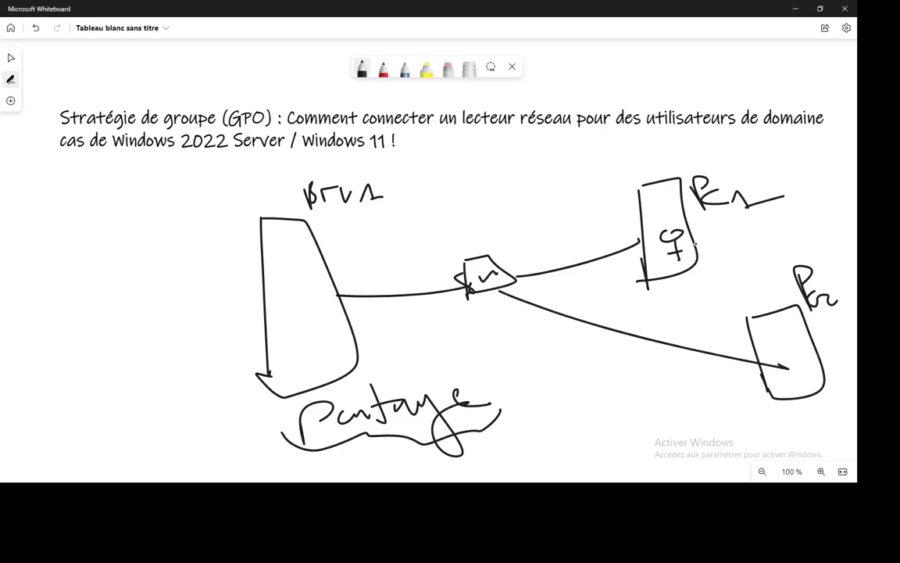
pyautogui.moveTo(713, 238); pyautogui.dragTo(729, 247)
pyautogui.moveTo(724, 233)
pyautogui.mouseDown()
pyautogui.moveTo(741, 247)
pyautogui.moveTo(778, 235)
pyautogui.moveTo(809, 244)
pyautogui.moveTo(857, 234)
pyautogui.mouseUp()
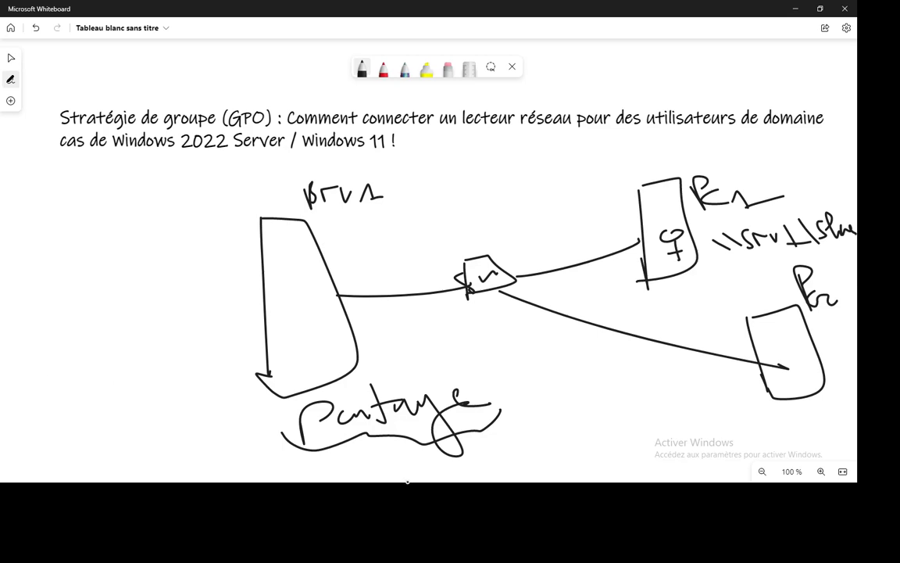
# Step: Switch to the Windows Server 2022 virtual machine in VMware Workstation, minimize Group Policy Management and open the C: drive in File Explorer
pyautogui.hotkey('alt', 'Tab')
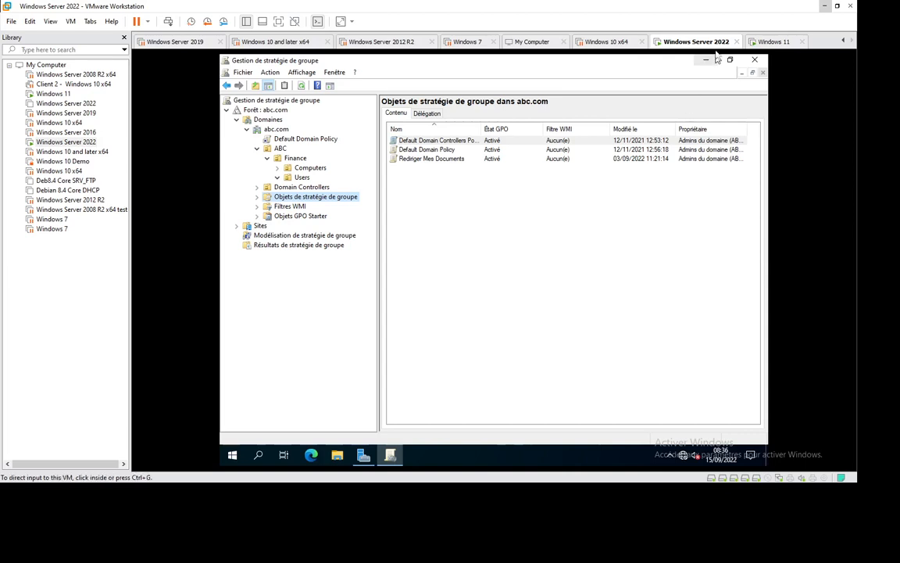
pyautogui.click(713, 59)
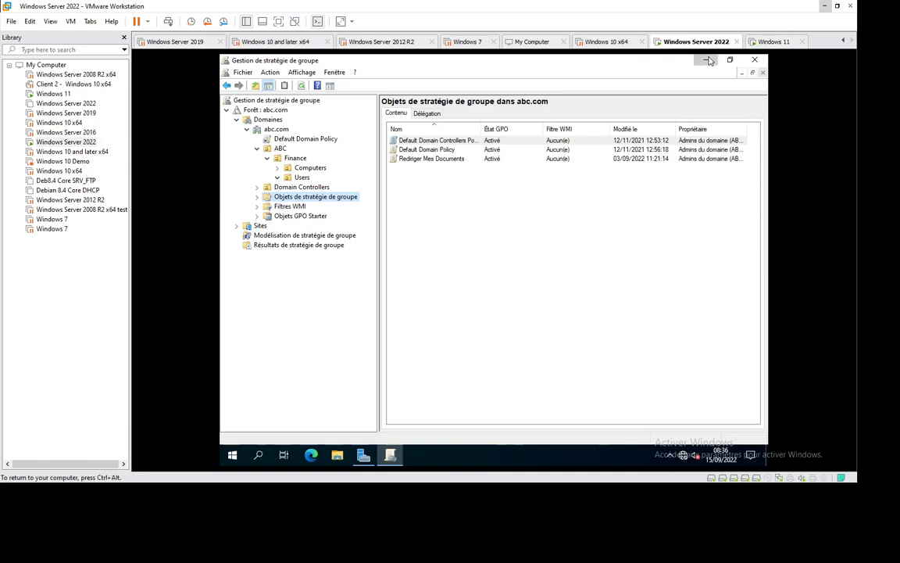
pyautogui.click(337, 455)
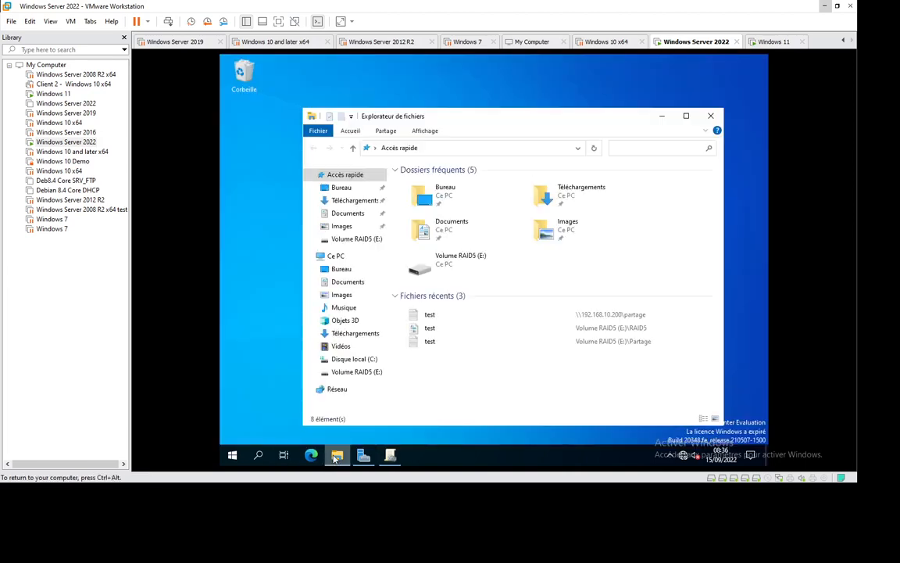
pyautogui.click(354, 359)
# Step: Create a new folder named partage at the root of the C: drive
pyautogui.rightClick(432, 300)
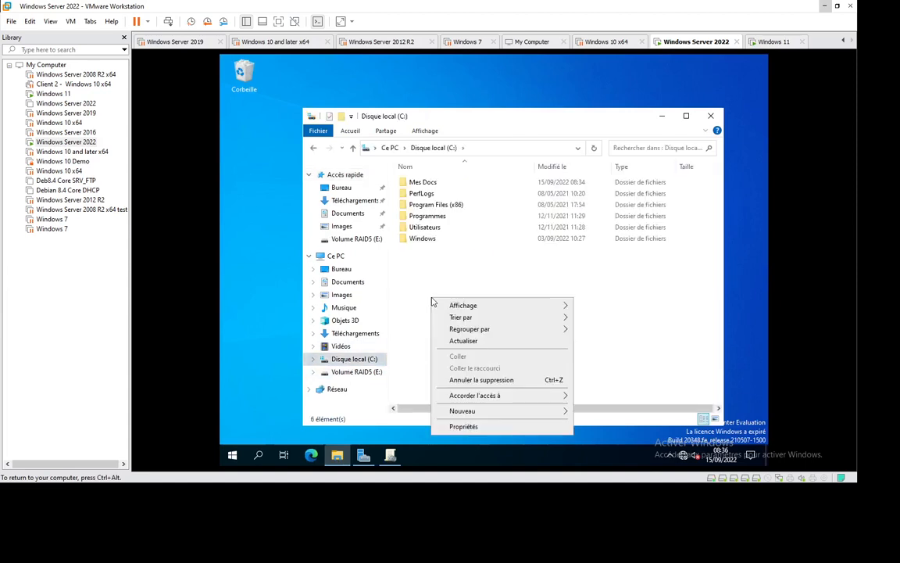
pyautogui.moveTo(534, 410)
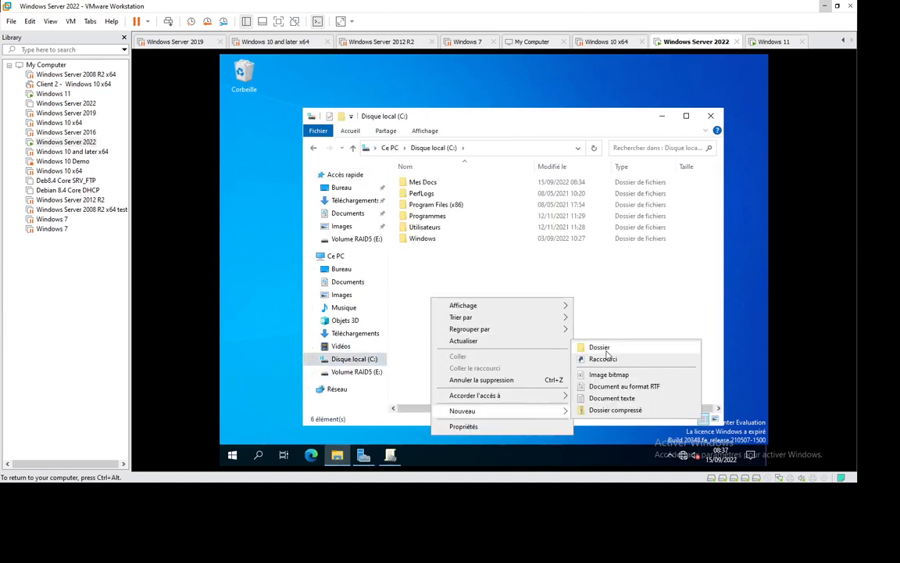
pyautogui.click(635, 344)
pyautogui.write('Dos')
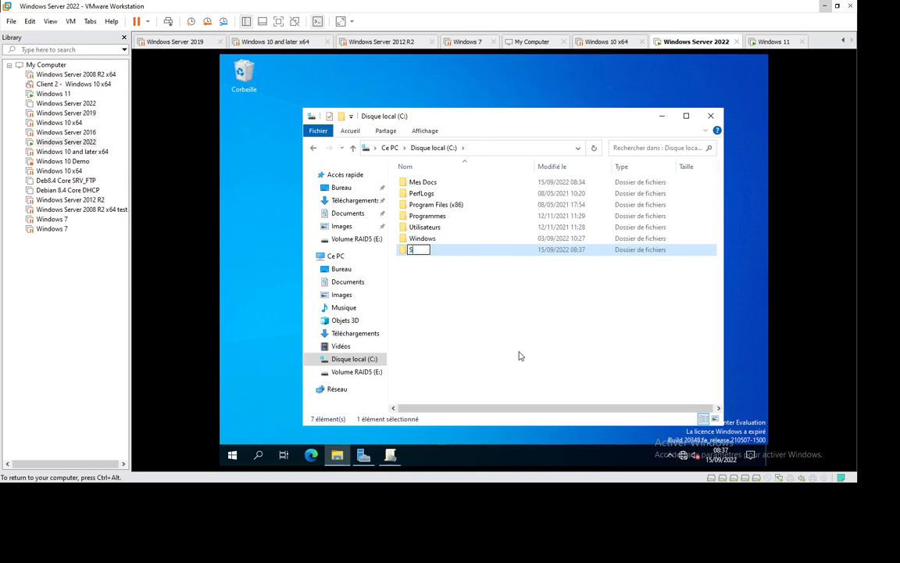
pyautogui.press('BackSpace')
pyautogui.press('BackSpace')
pyautogui.press('BackSpace')
pyautogui.write('partage')
pyautogui.press('Return')
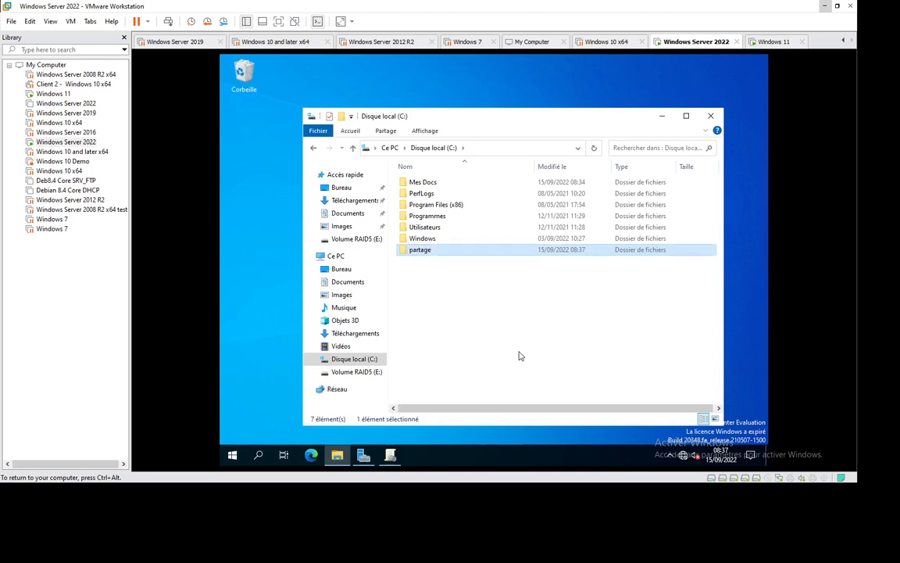
# Step: Enable advanced sharing on the partage folder and remove the default group from its share permissions
pyautogui.rightClick(424, 257)
pyautogui.click(481, 430)
pyautogui.click(471, 206)
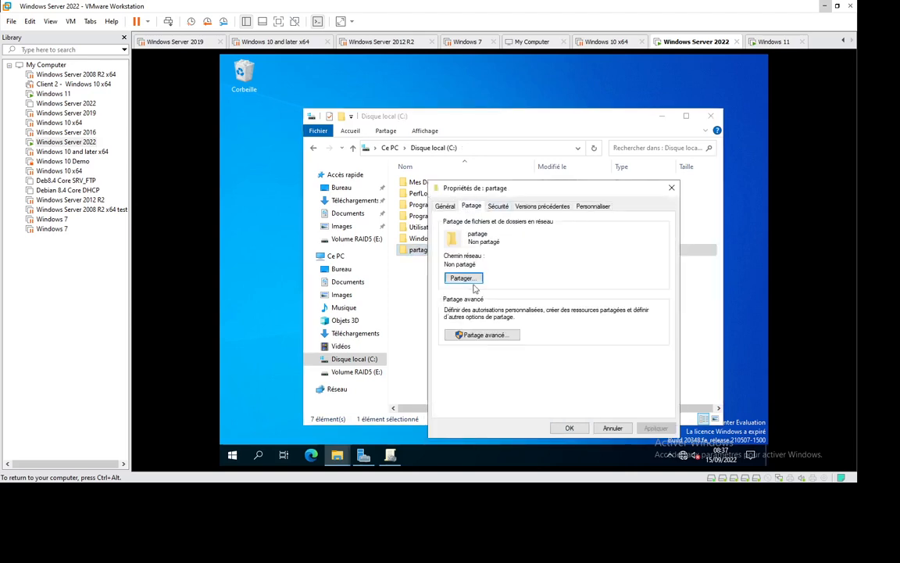
pyautogui.click(462, 334)
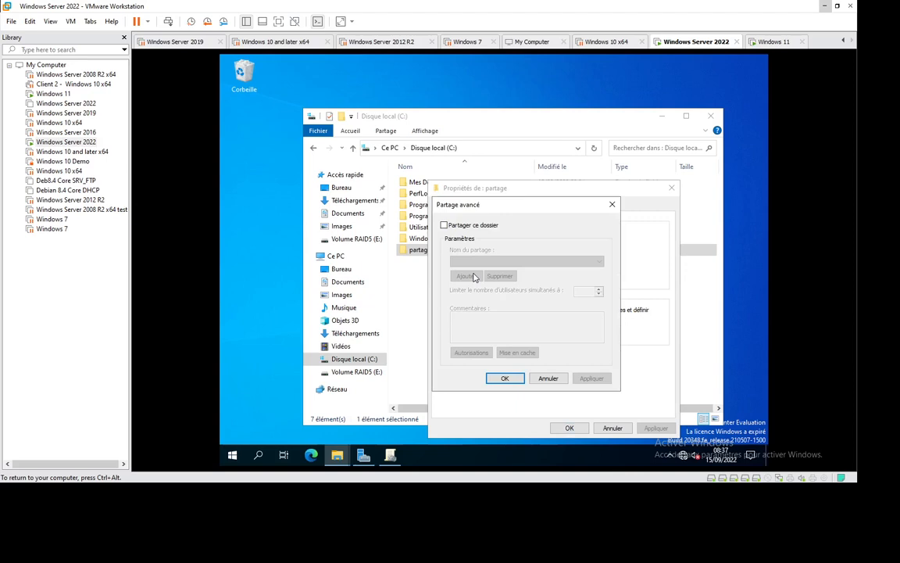
pyautogui.click(461, 228)
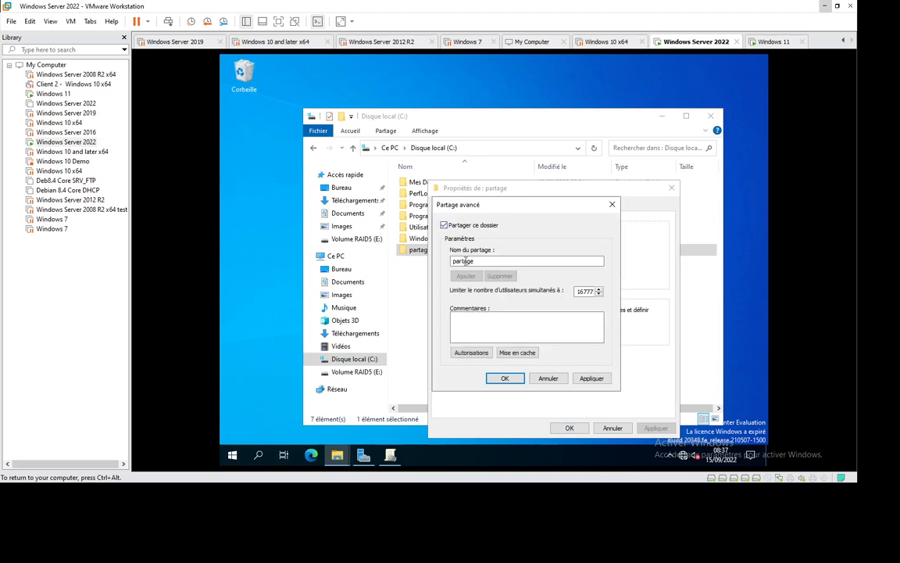
pyautogui.click(472, 353)
pyautogui.click(606, 303)
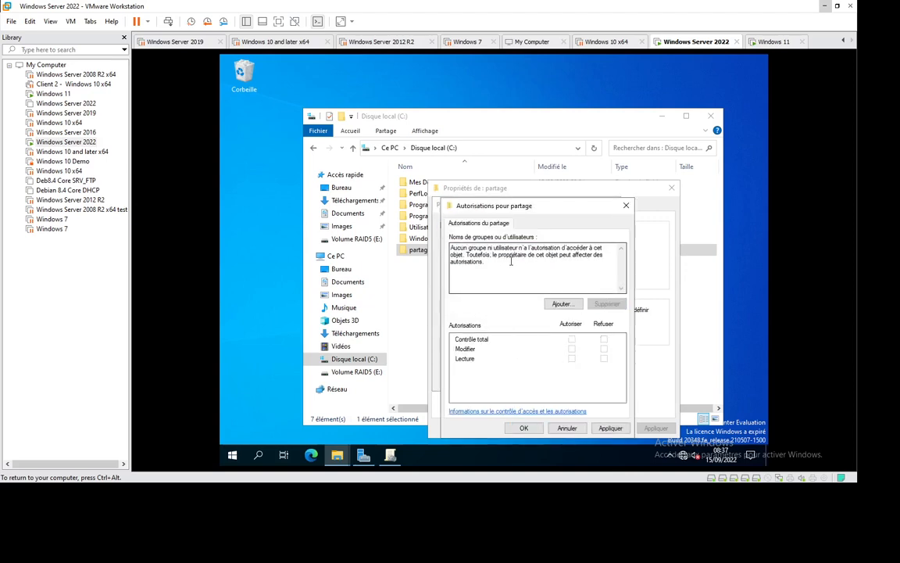
# Step: Add the Utilisateurs group to the share permissions, allow it Modifier access and confirm the advanced sharing settings
pyautogui.click(556, 303)
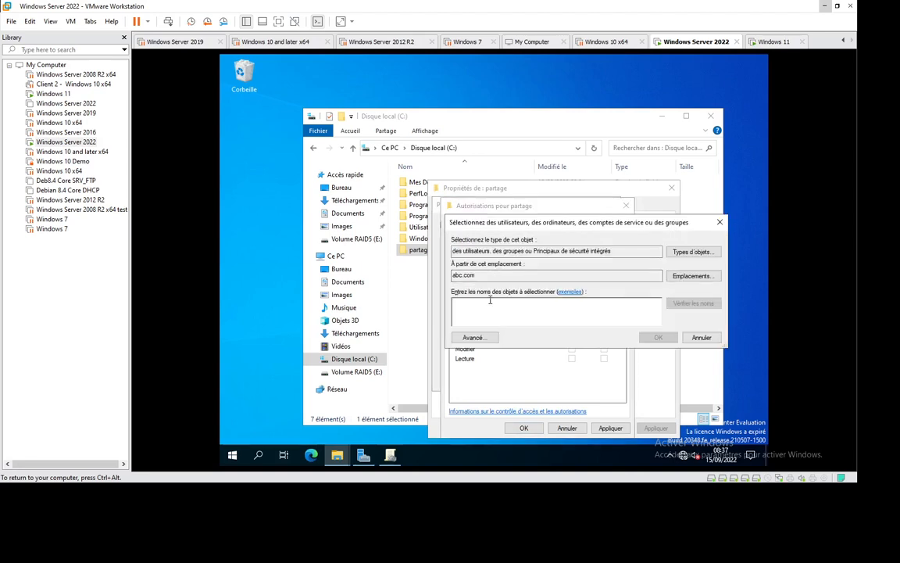
pyautogui.write('ut')
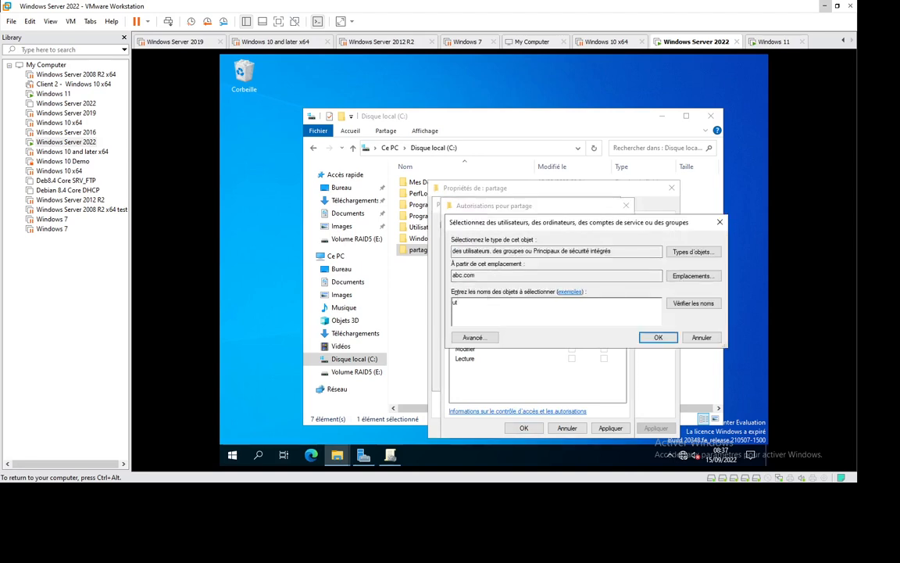
pyautogui.write('il')
pyautogui.click(682, 302)
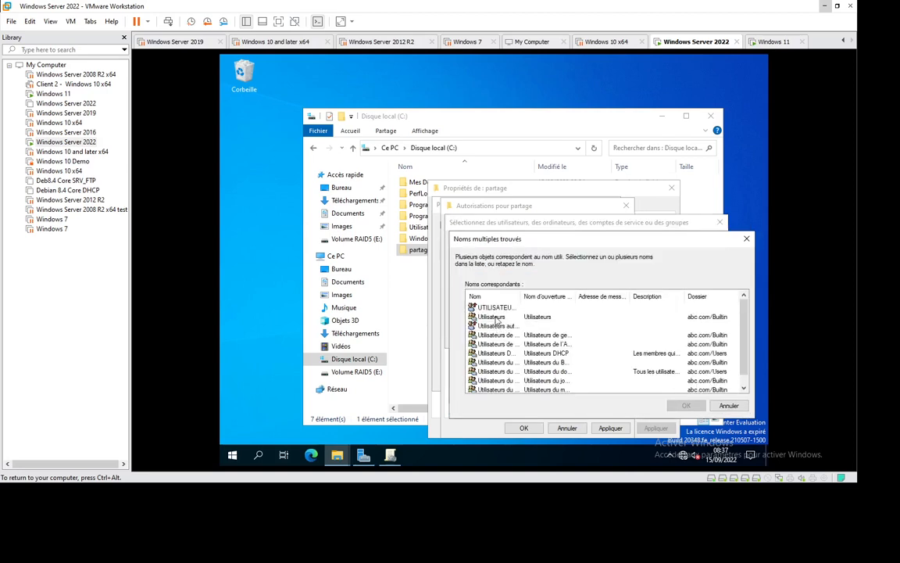
pyautogui.doubleClick(500, 330)
pyautogui.click(640, 340)
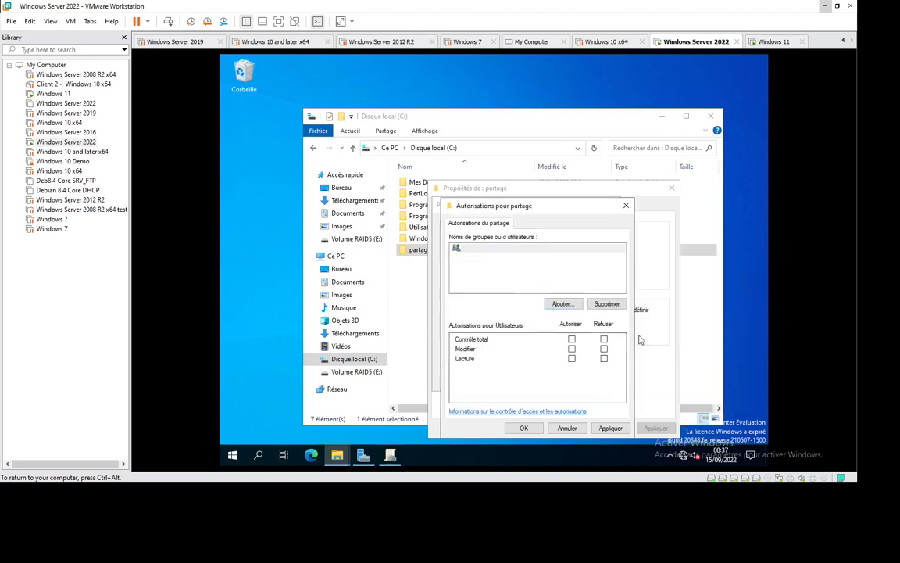
pyautogui.click(572, 349)
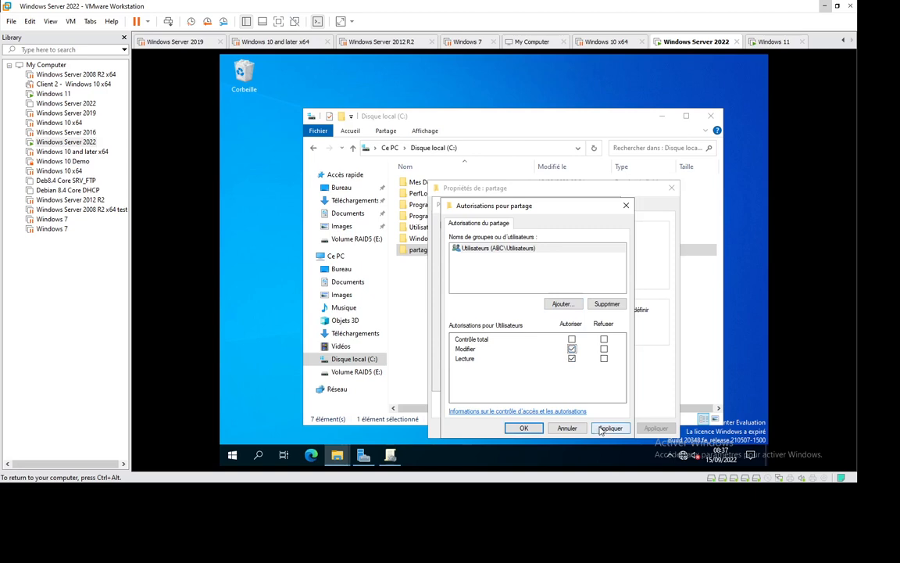
pyautogui.click(523, 428)
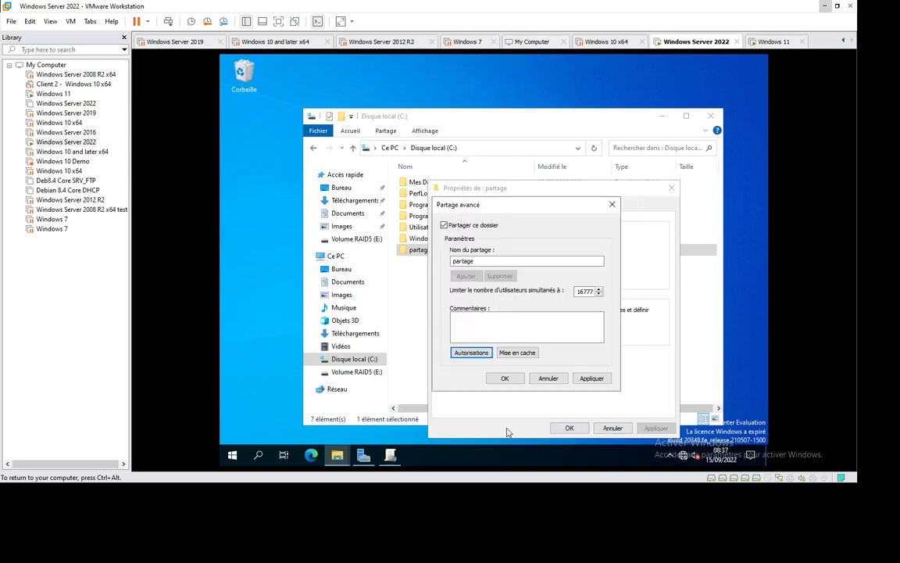
pyautogui.click(505, 378)
# Step: Allow the Utilisateurs group Modification in the partage folder's security permissions and close its properties
pyautogui.click(498, 206)
pyautogui.click(497, 272)
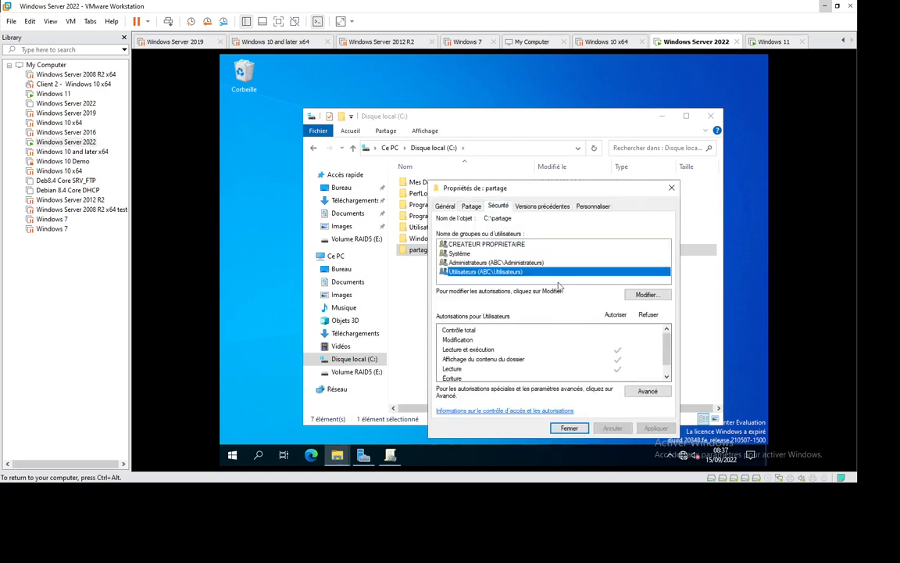
pyautogui.click(630, 296)
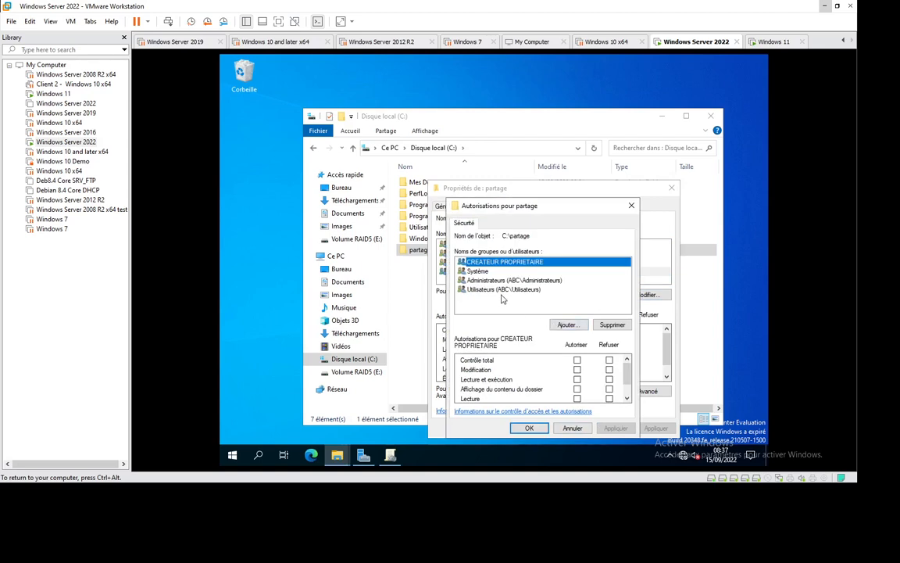
pyautogui.click(480, 288)
pyautogui.click(577, 369)
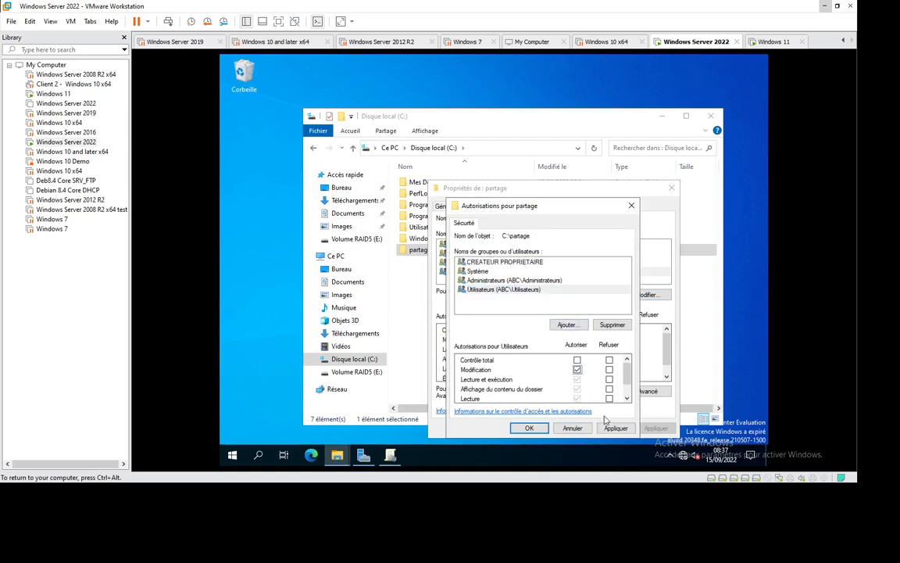
pyautogui.click(614, 428)
pyautogui.press('Return')
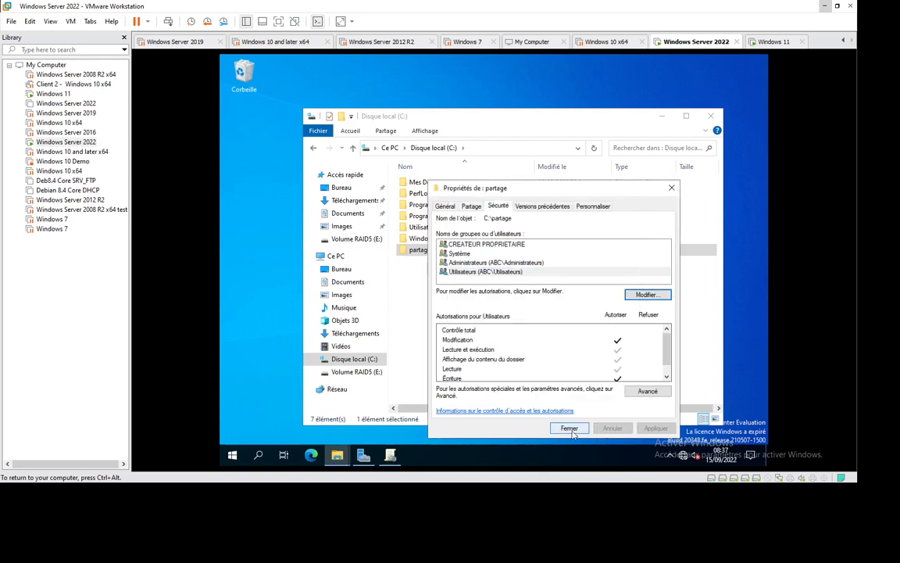
pyautogui.click(569, 428)
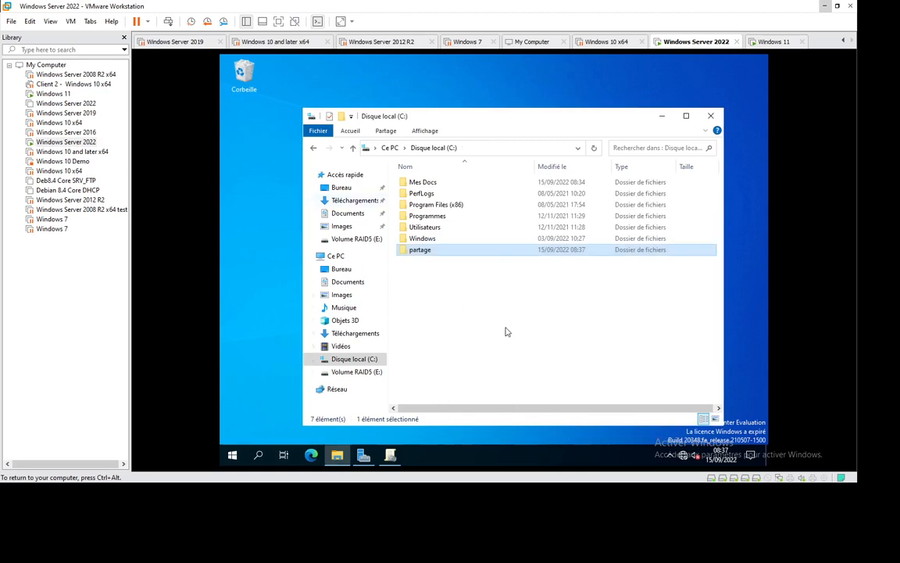
# Step: Open the network location \\dc4 to check the server's shared folders
pyautogui.click(458, 319)
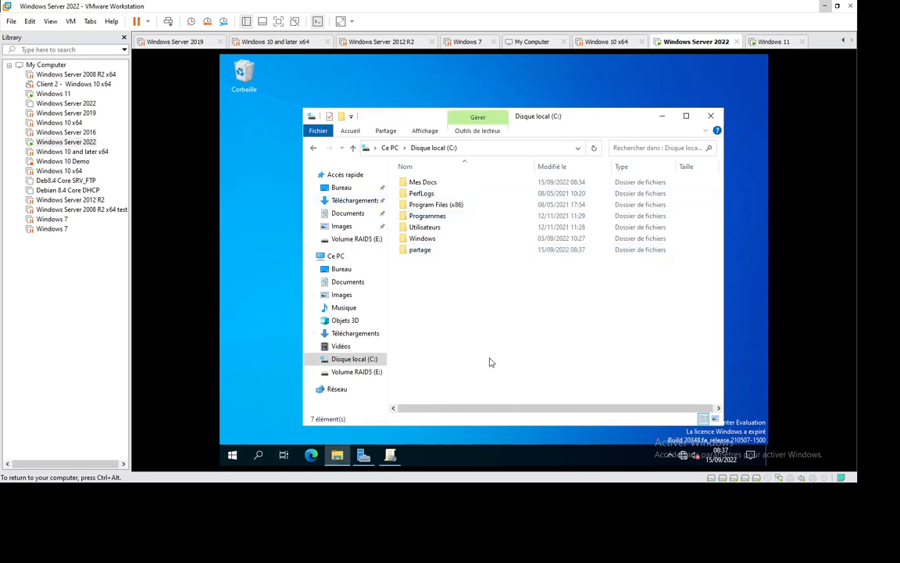
pyautogui.press('super+r')
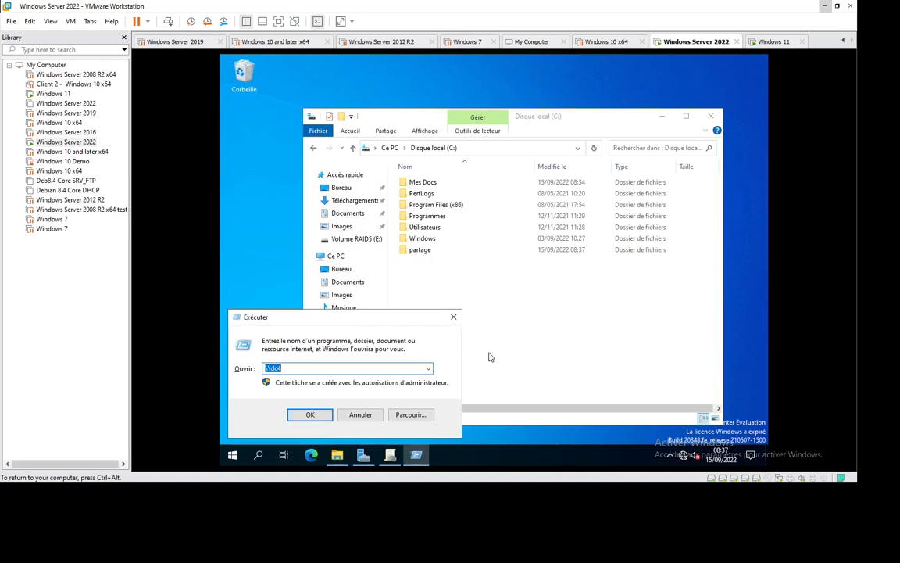
pyautogui.press('Return')
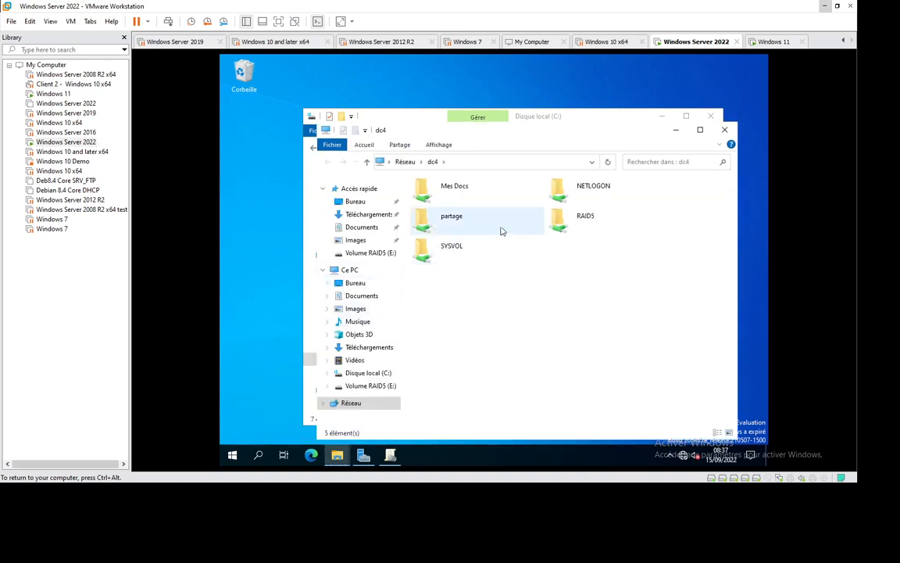
# Step: Open the partage share on dc4 and select its network path \\dc4\partage
pyautogui.doubleClick(460, 221)
pyautogui.click(495, 163)
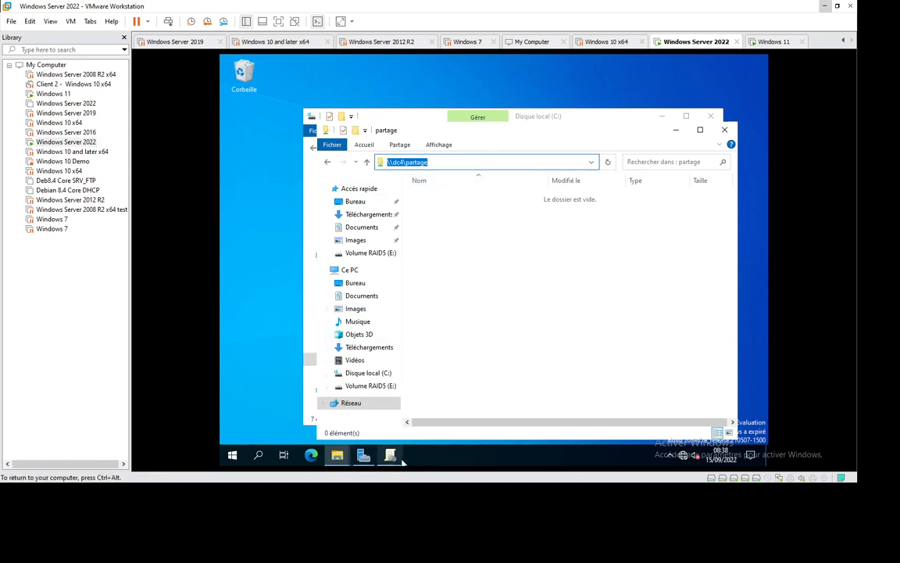
# Step: Switch to Gestion de stratégie de groupe and create a group policy object named "Maper un lecteur réseau"
pyautogui.moveTo(396, 460)
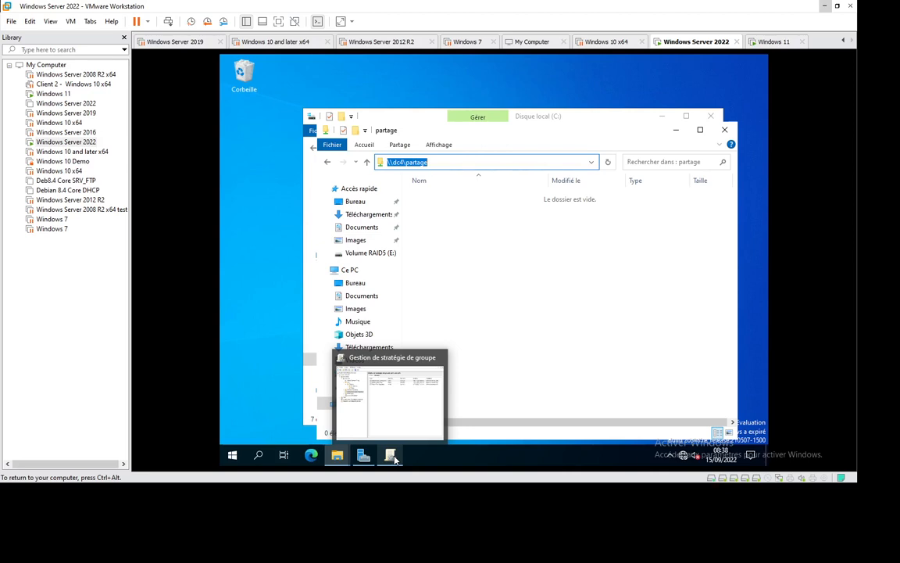
pyautogui.click(358, 380)
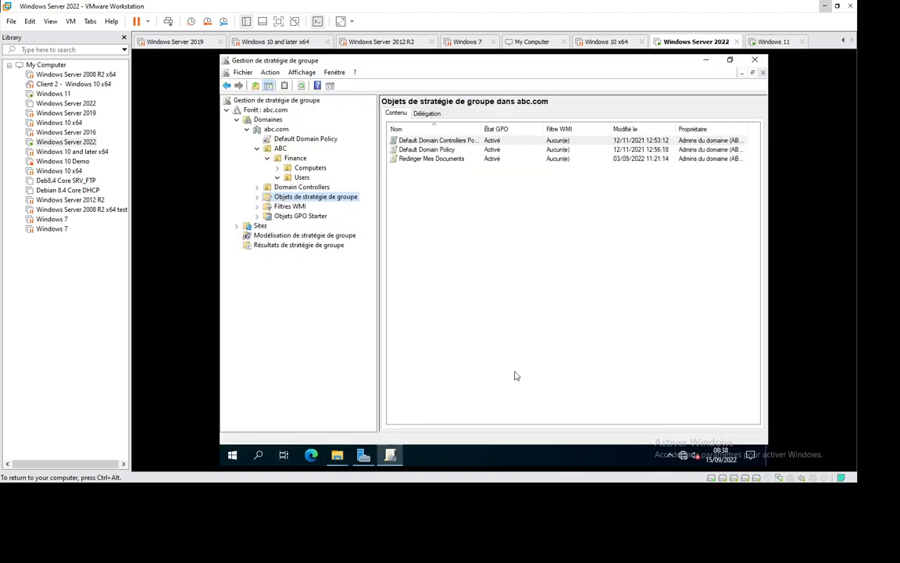
pyautogui.rightClick(433, 211)
pyautogui.click(467, 217)
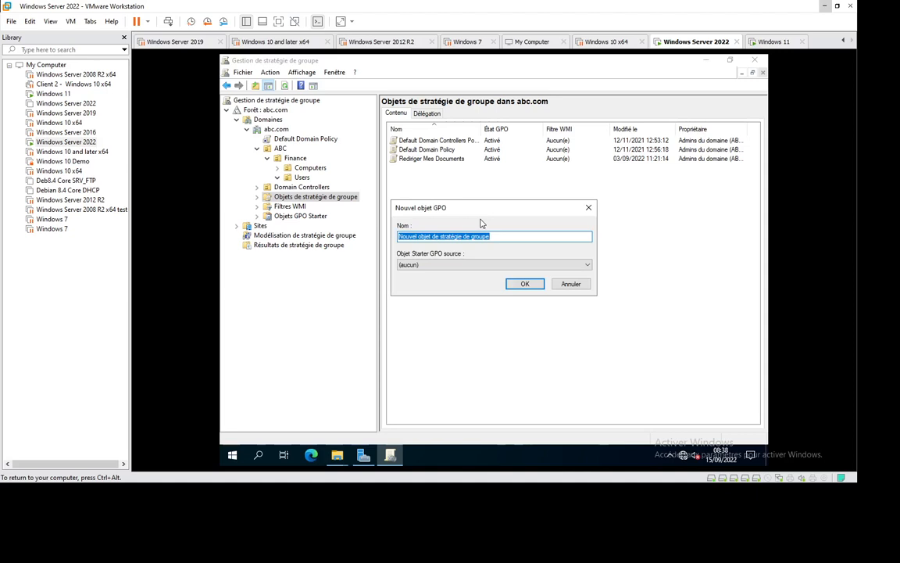
pyautogui.write('L')
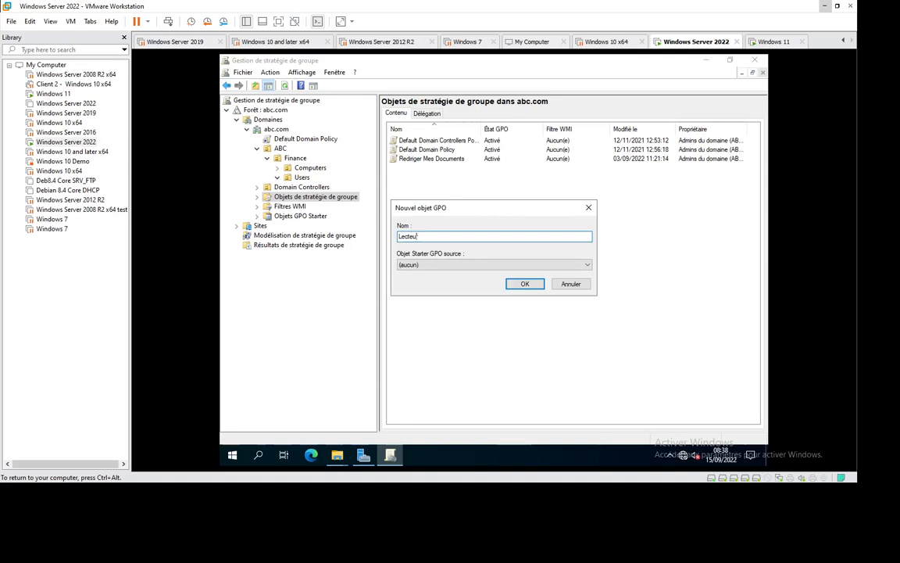
pyautogui.write('ecteur')
pyautogui.press('Home')
pyautogui.write('Maper')
pyautogui.press('Return')
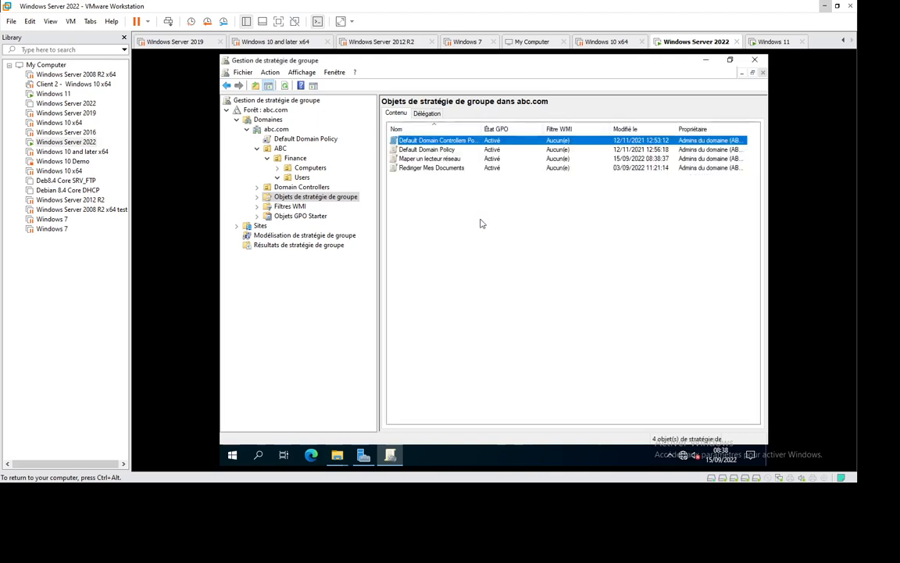
# Step: Open the "Maper un lecteur réseau" policy object for editing
pyautogui.click(428, 160)
pyautogui.rightClick(428, 159)
pyautogui.click(451, 168)
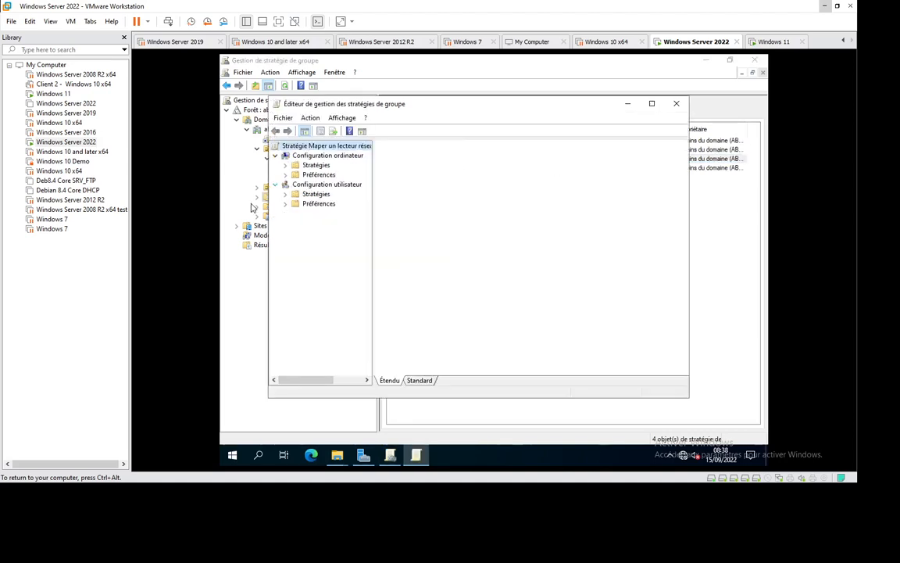
# Step: Look through the user configuration's Stratégies for a drive mapping setting, including Paramètres Windows, Dossiers partagés and Redirection de dossiers
pyautogui.click(285, 194)
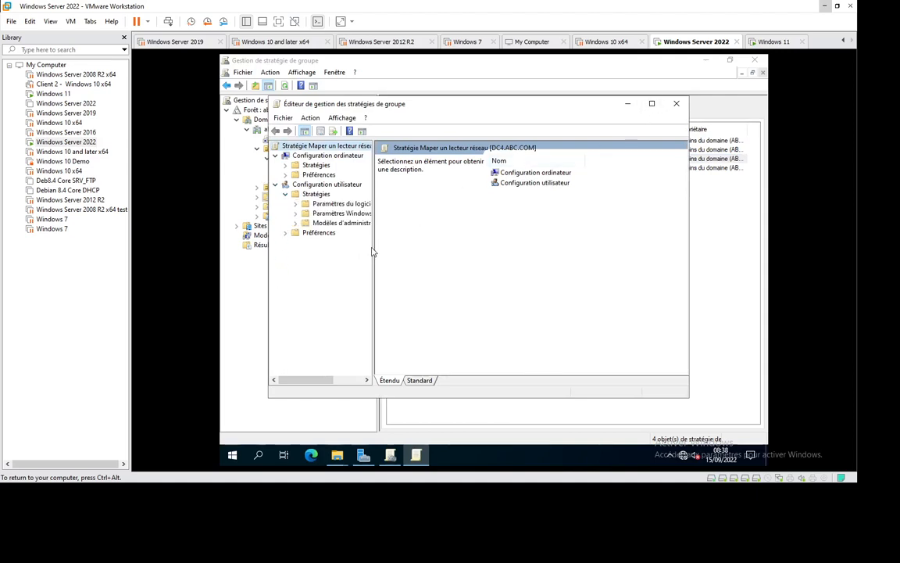
pyautogui.moveTo(374, 243); pyautogui.dragTo(395, 243)
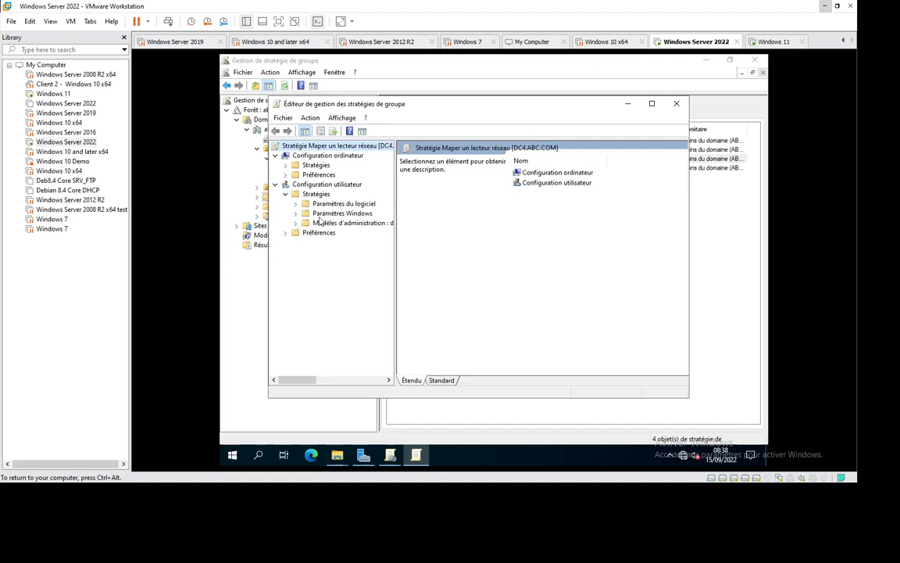
pyautogui.click(295, 213)
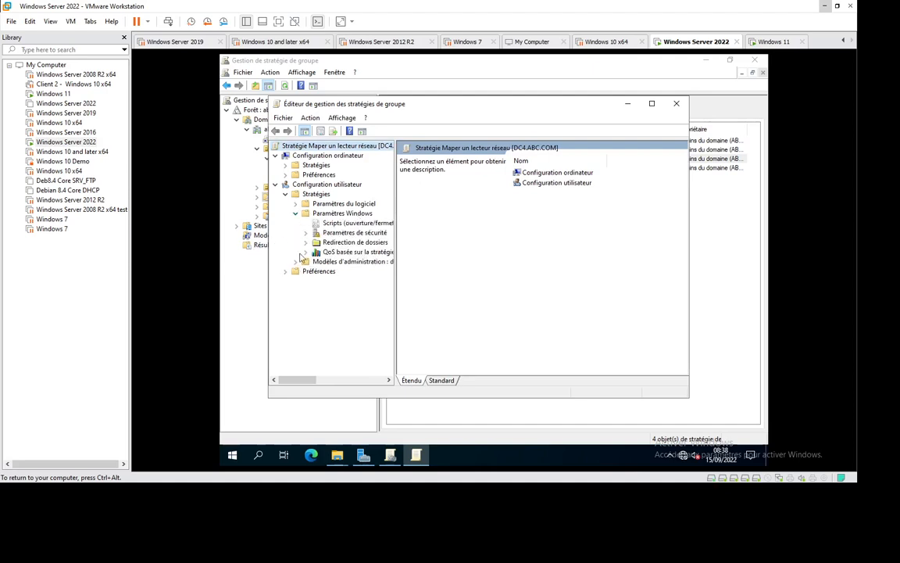
pyautogui.click(295, 213)
pyautogui.click(296, 222)
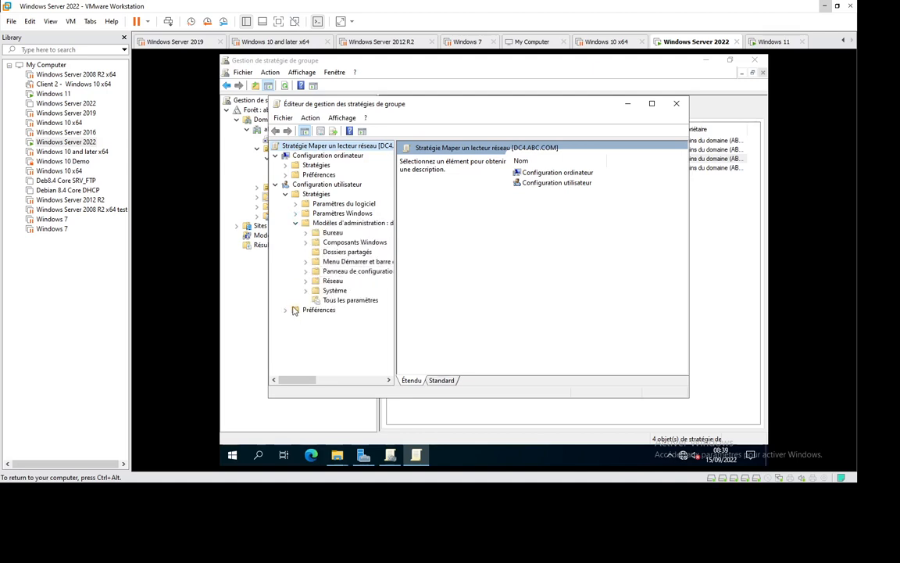
pyautogui.click(353, 252)
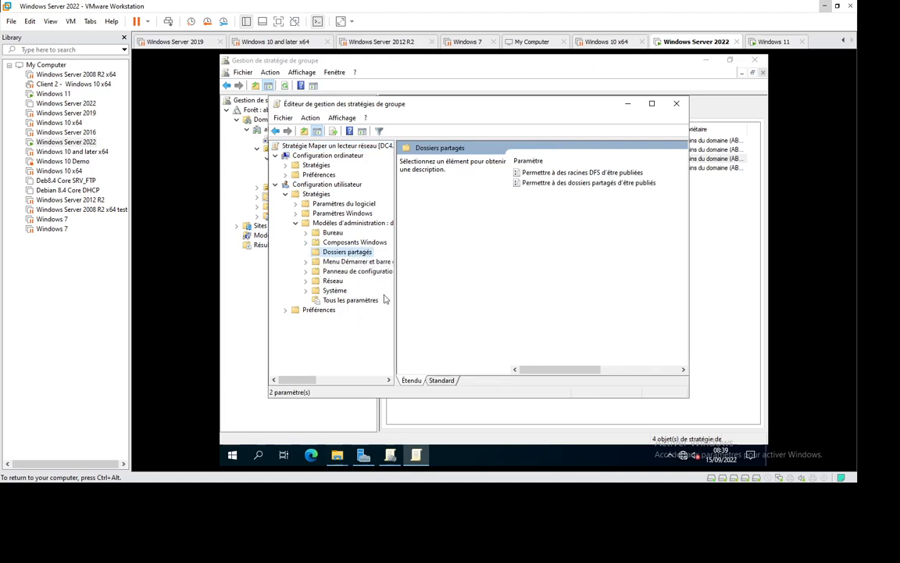
pyautogui.moveTo(394, 299); pyautogui.dragTo(426, 301)
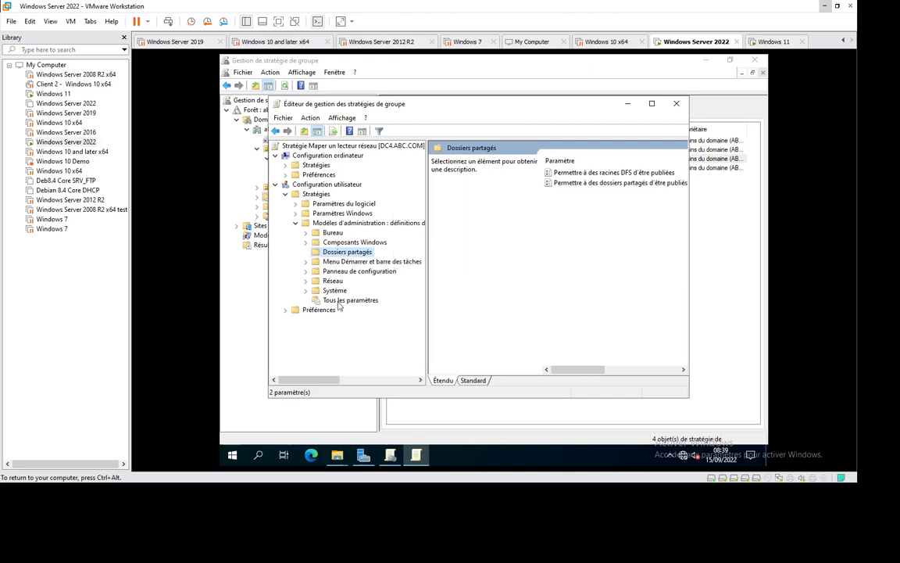
pyautogui.click(296, 223)
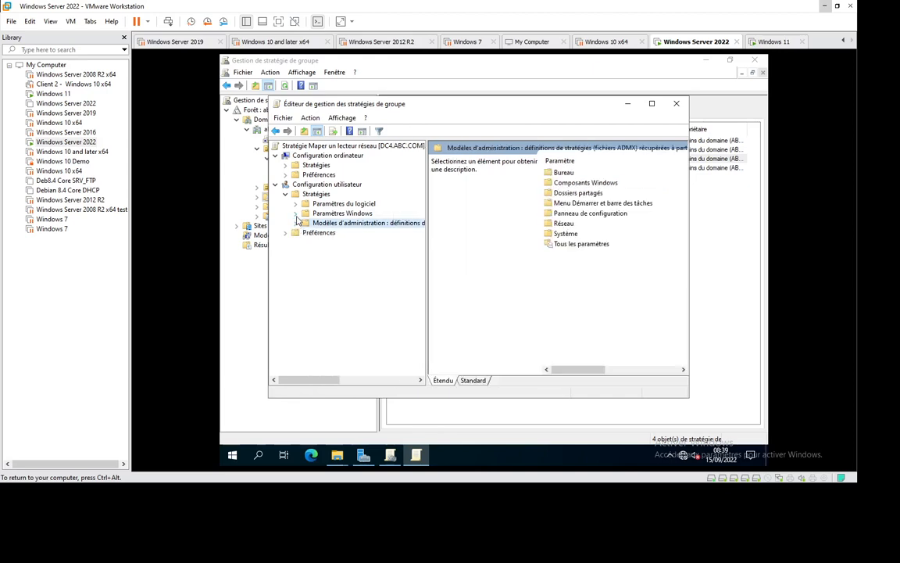
pyautogui.click(296, 213)
pyautogui.click(306, 242)
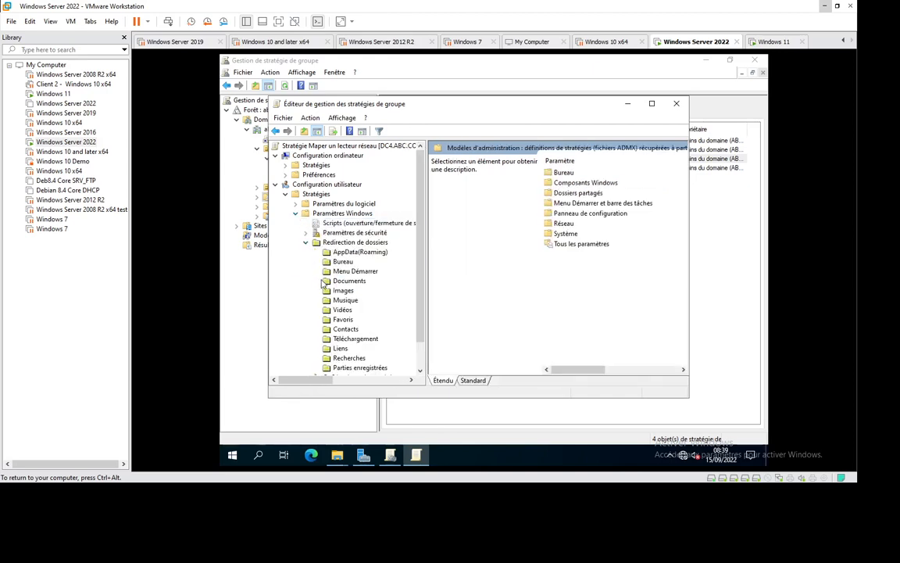
pyautogui.click(305, 243)
pyautogui.click(295, 213)
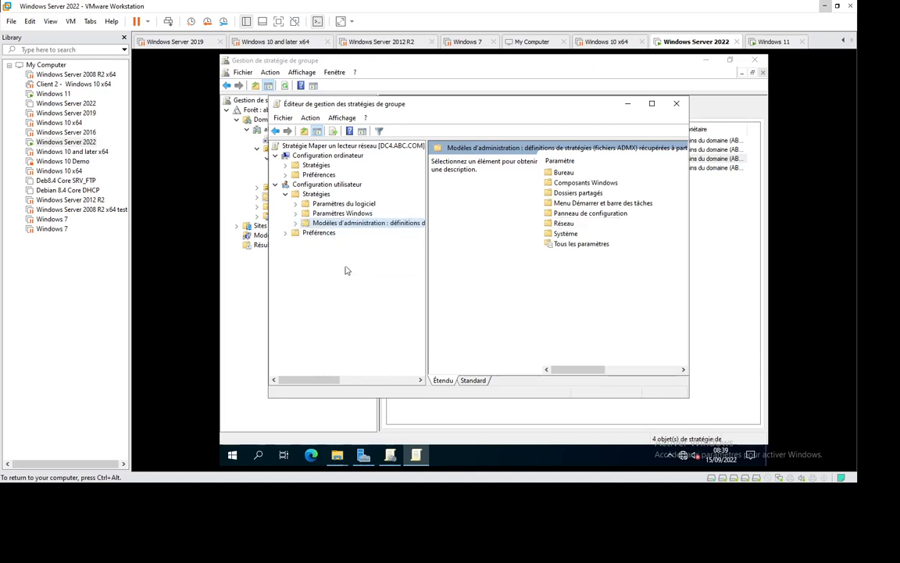
# Step: Examine the Composants Windows, Réseau and Panneau de configuration user templates, plus Paramètres de sécurité and Redirection de dossiers, for drive mapping options
pyautogui.click(297, 224)
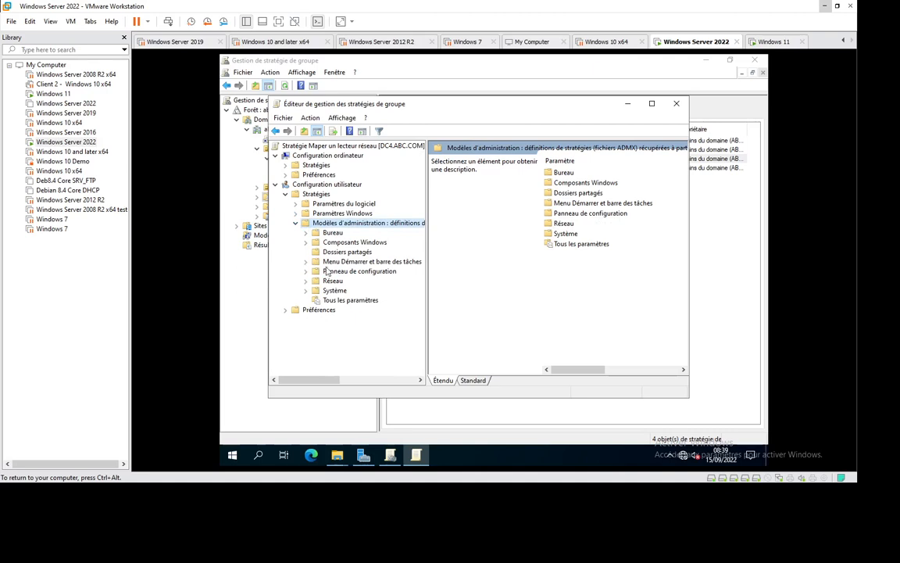
pyautogui.click(339, 252)
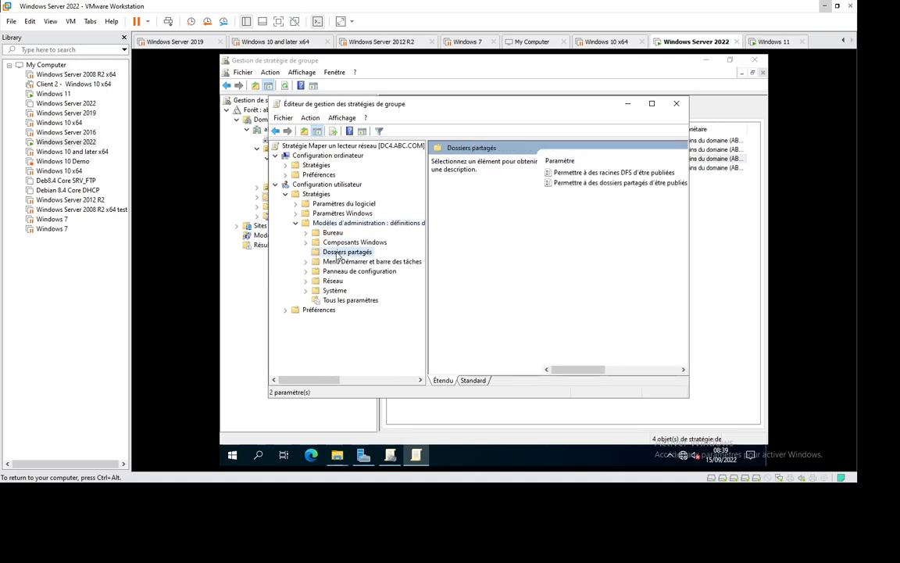
pyautogui.click(305, 242)
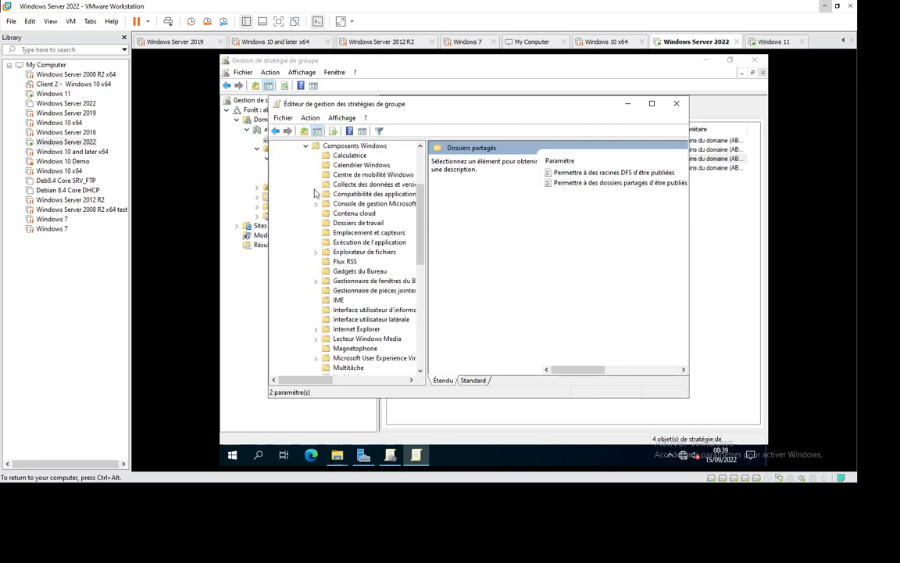
pyautogui.click(306, 147)
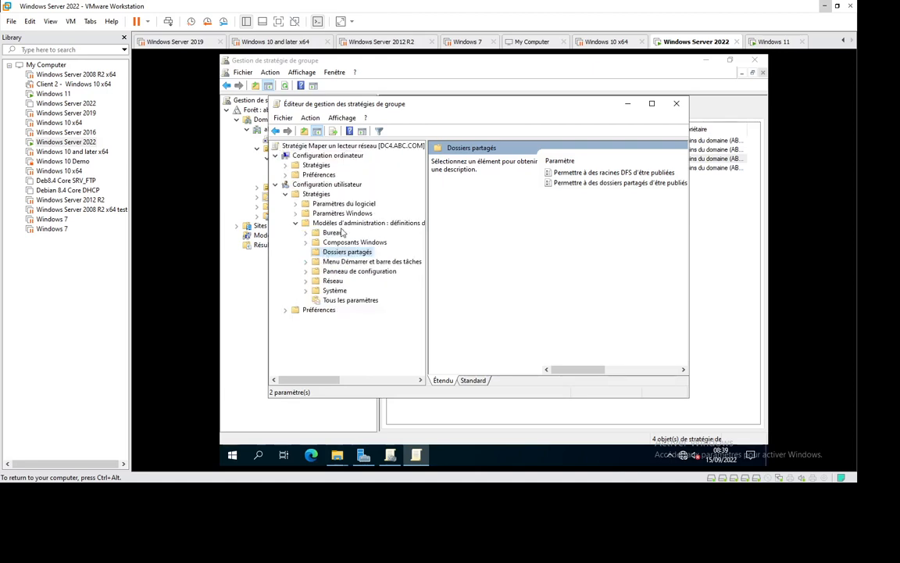
pyautogui.click(306, 281)
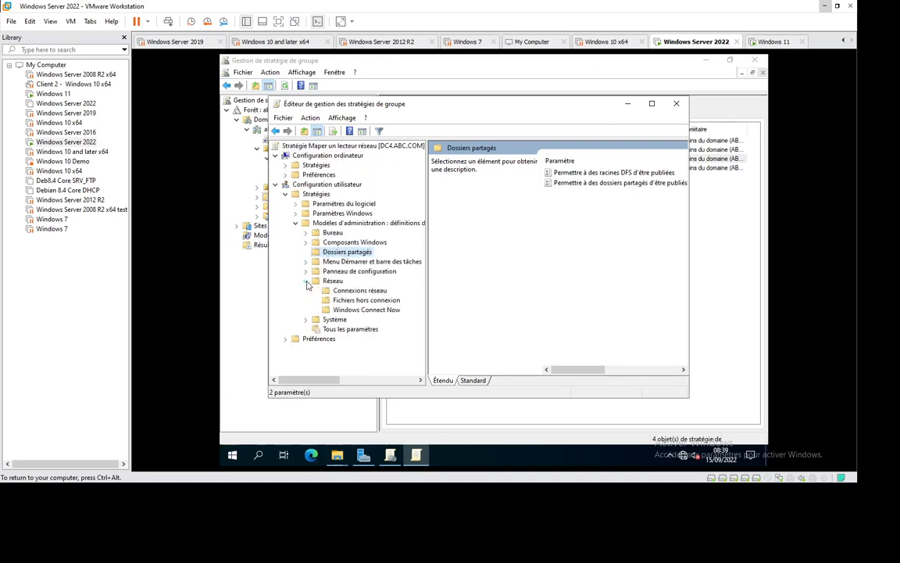
pyautogui.click(306, 281)
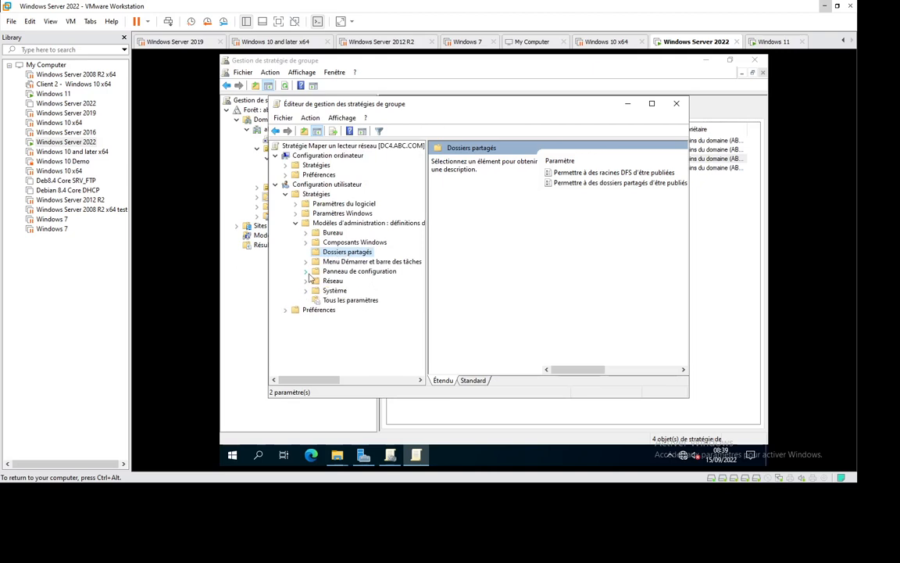
pyautogui.click(306, 271)
pyautogui.click(306, 271)
pyautogui.click(296, 223)
pyautogui.click(295, 212)
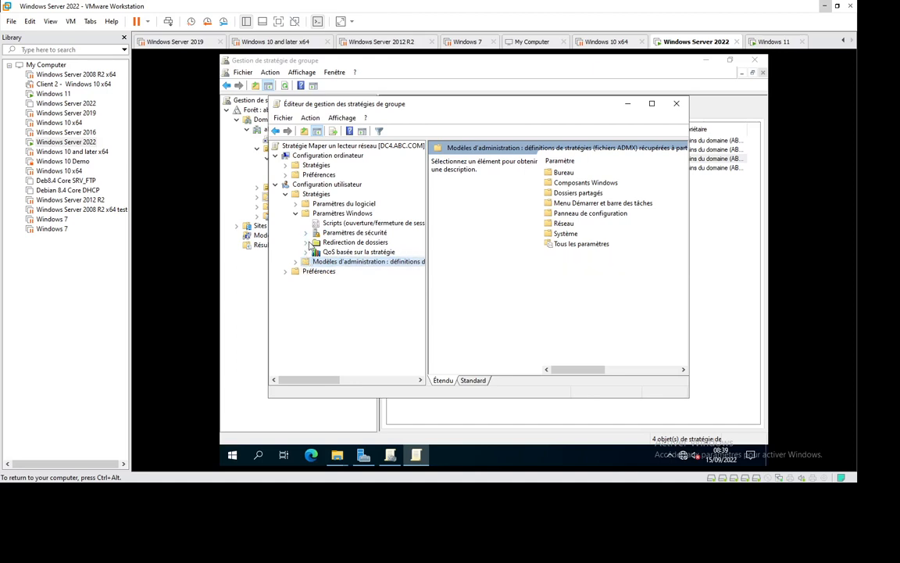
pyautogui.click(305, 233)
pyautogui.click(305, 234)
pyautogui.click(306, 243)
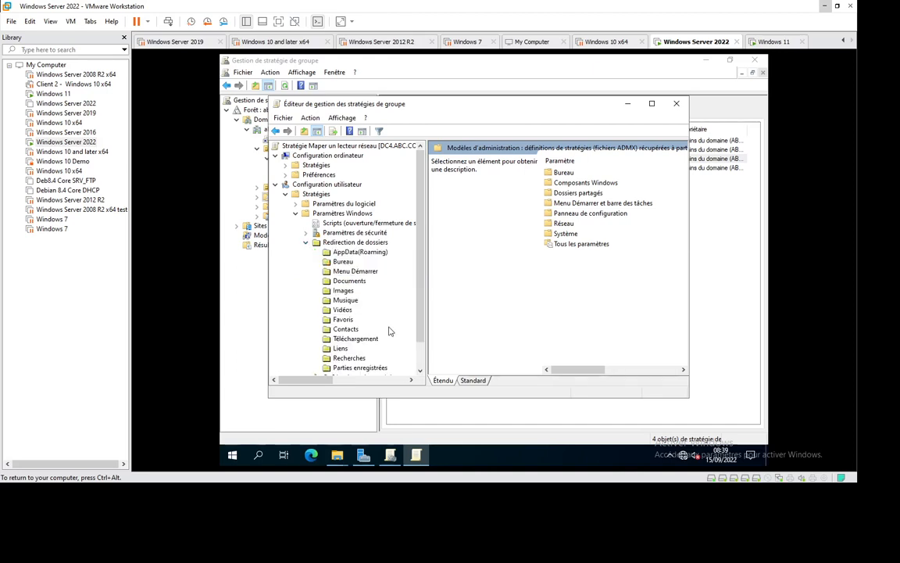
pyautogui.scroll(-1, 389, 331)
pyautogui.click(305, 213)
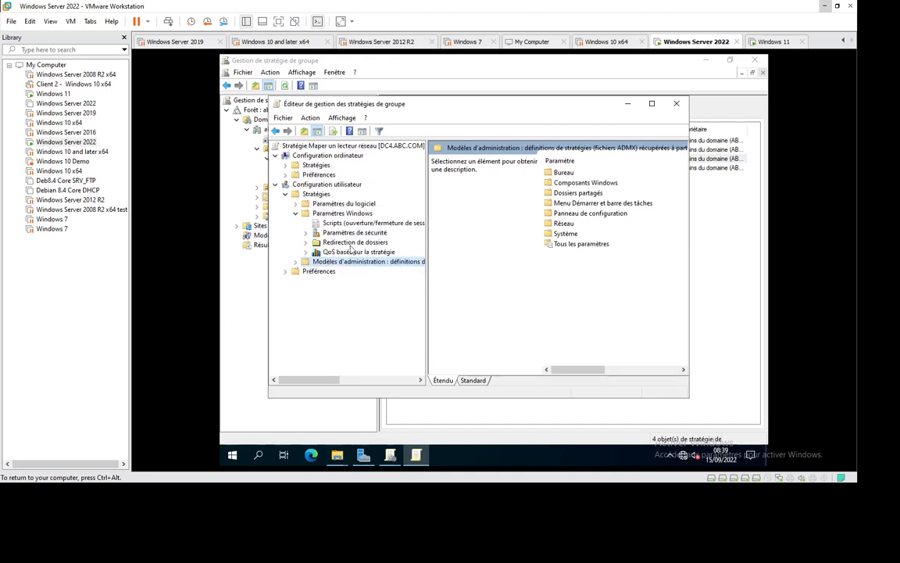
# Step: Open Mappages de lecteurs in the user configuration's Préférences, under Paramètres Windows, and collapse the Stratégies branch
pyautogui.click(287, 272)
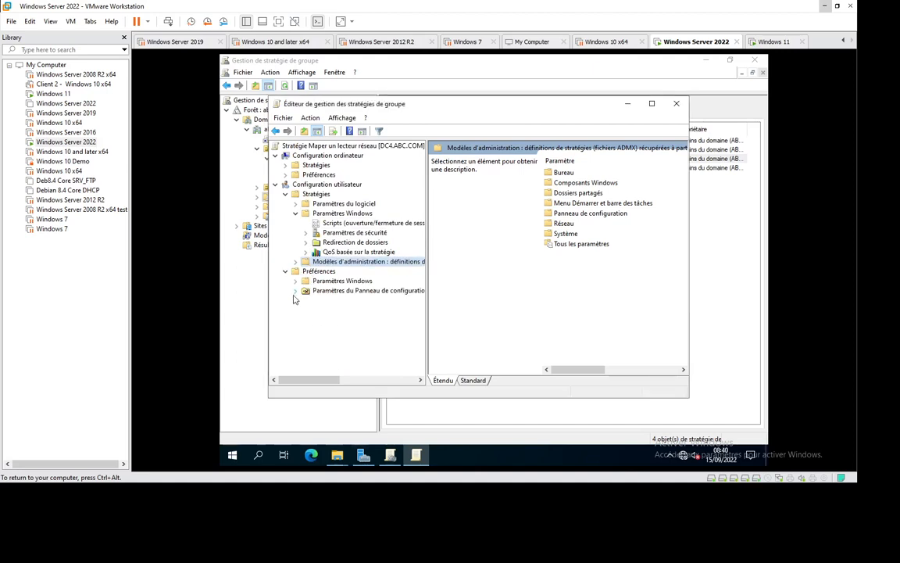
pyautogui.click(296, 291)
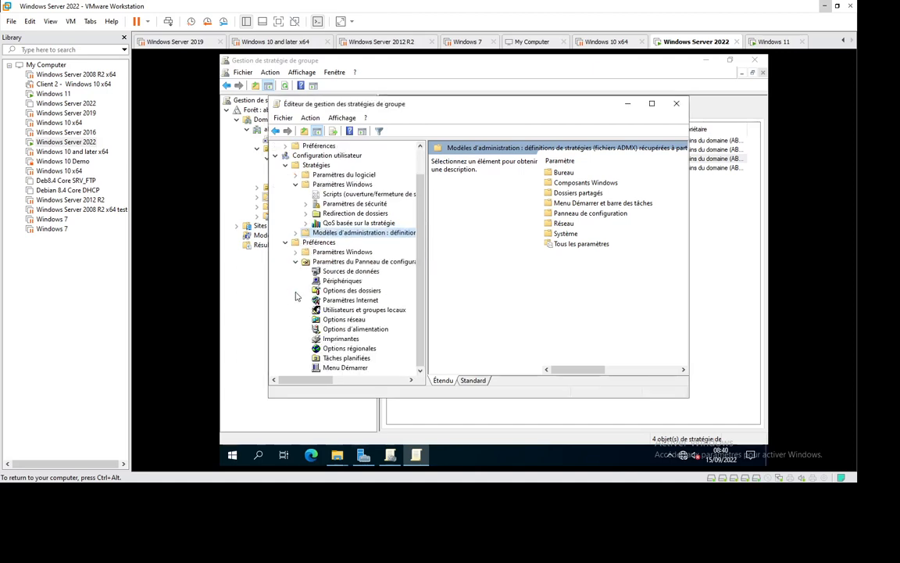
pyautogui.click(296, 261)
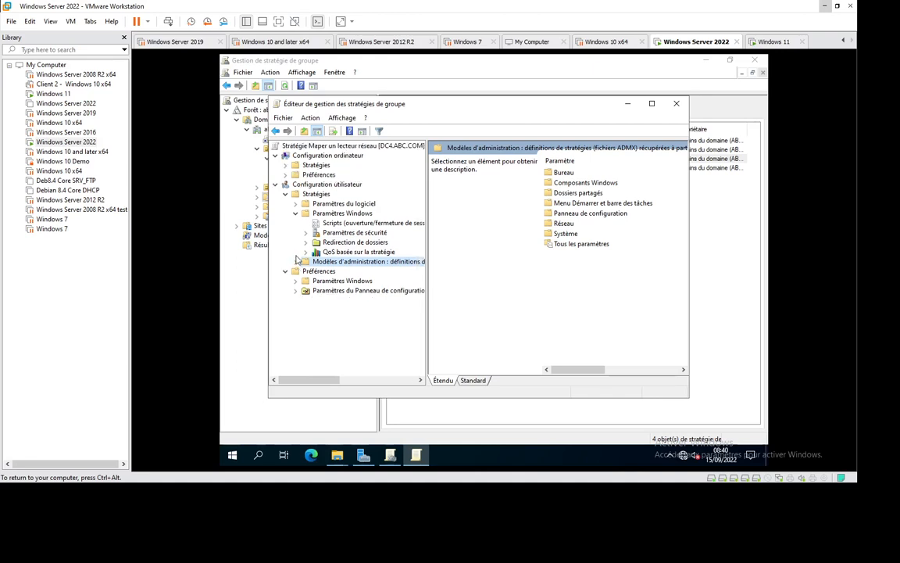
pyautogui.click(296, 280)
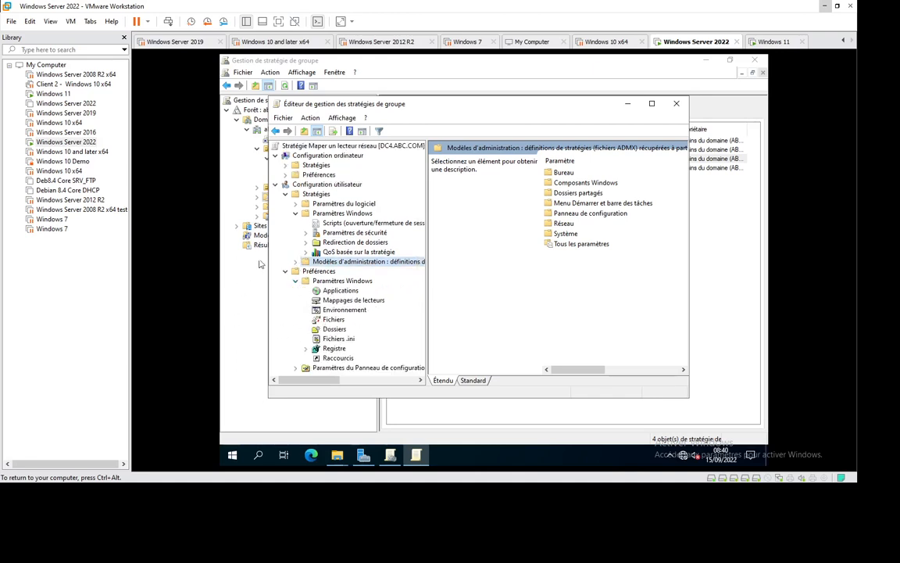
pyautogui.click(295, 212)
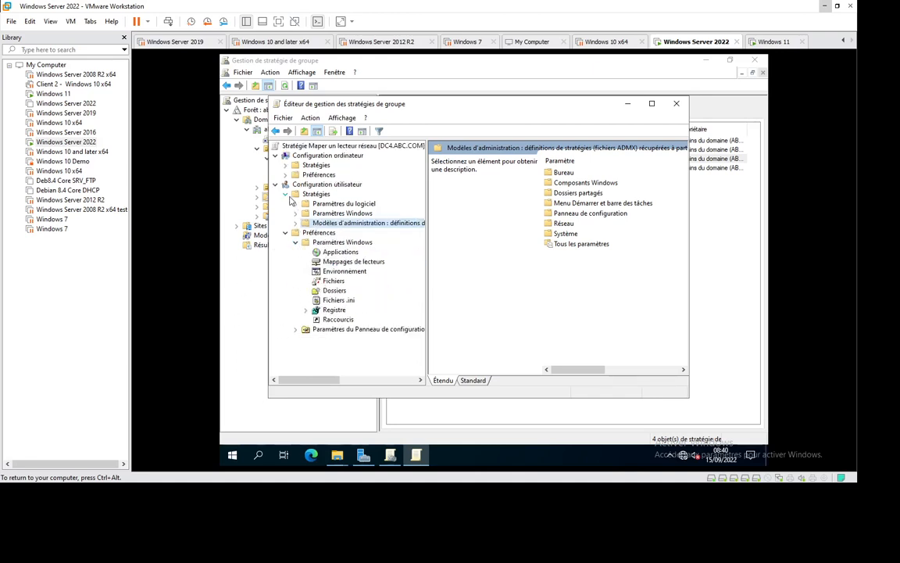
pyautogui.click(286, 194)
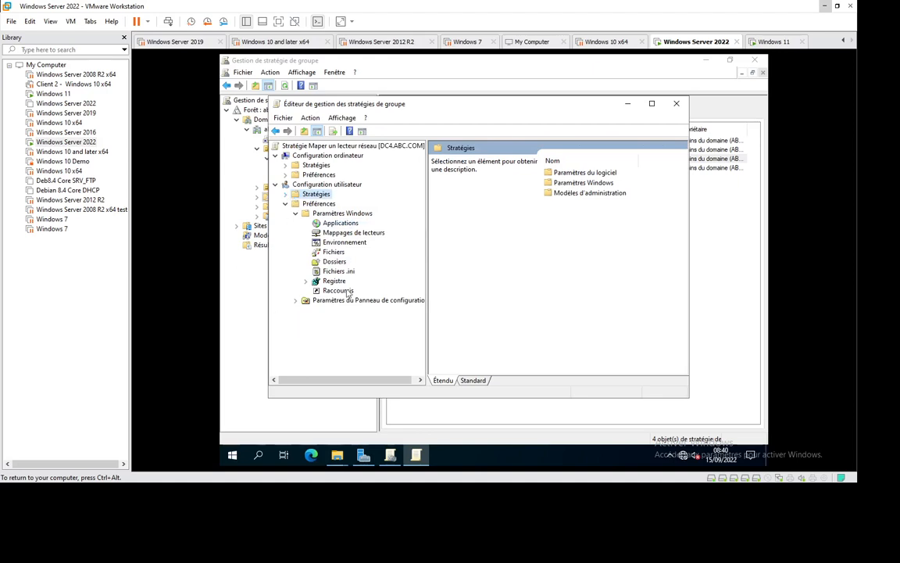
pyautogui.click(374, 234)
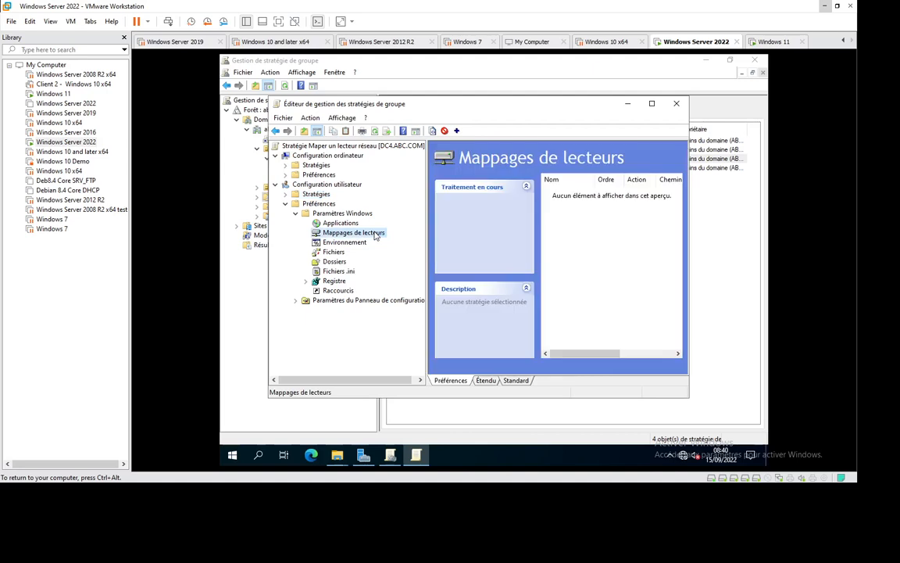
# Step: Create a new mapped drive item with the action Créer and the location \\dc4\partage
pyautogui.rightClick(375, 236)
pyautogui.moveTo(403, 239)
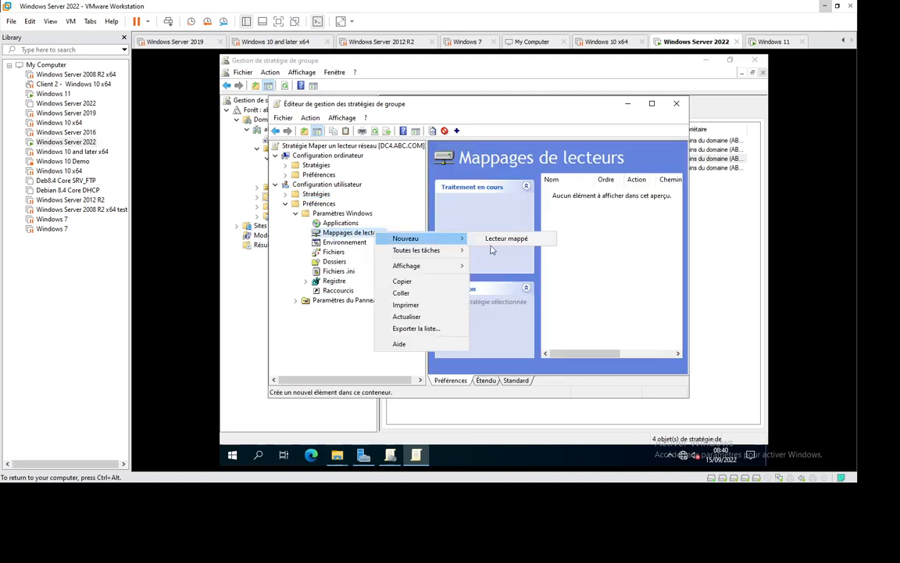
pyautogui.click(508, 240)
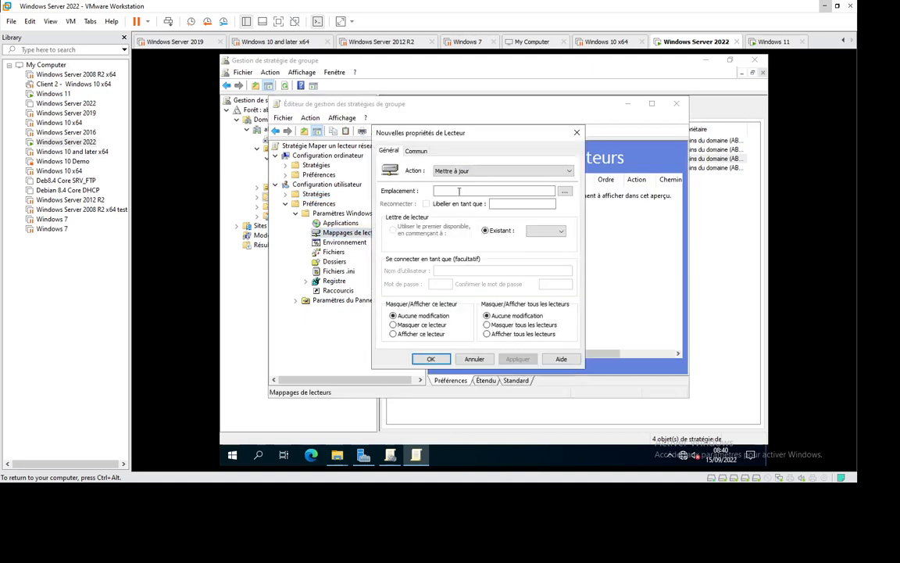
pyautogui.click(483, 172)
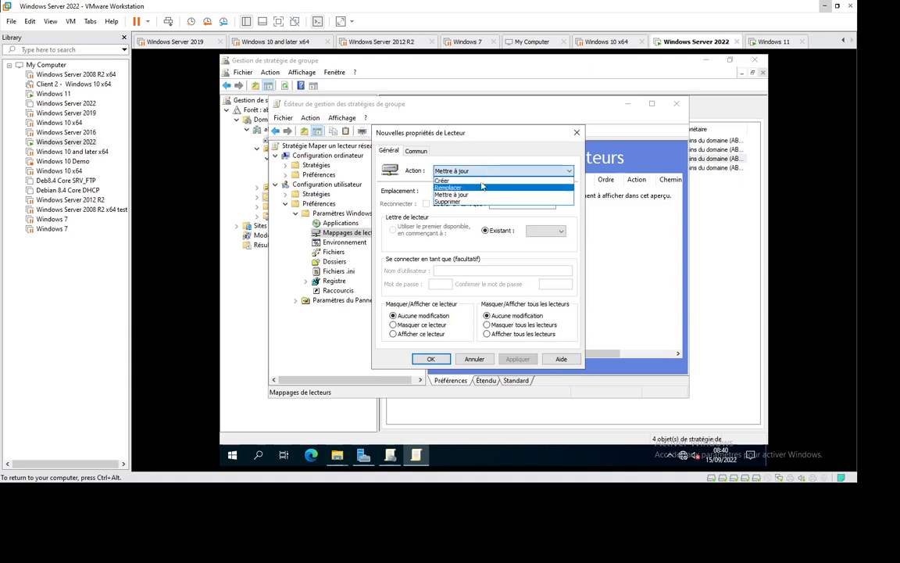
pyautogui.click(481, 181)
pyautogui.click(464, 192)
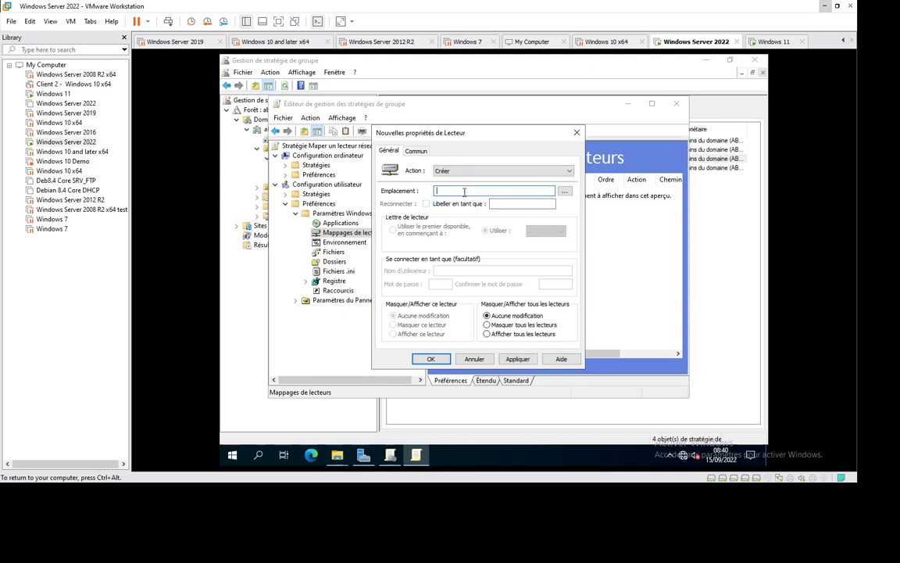
pyautogui.write('\\\\dc4\\partage')
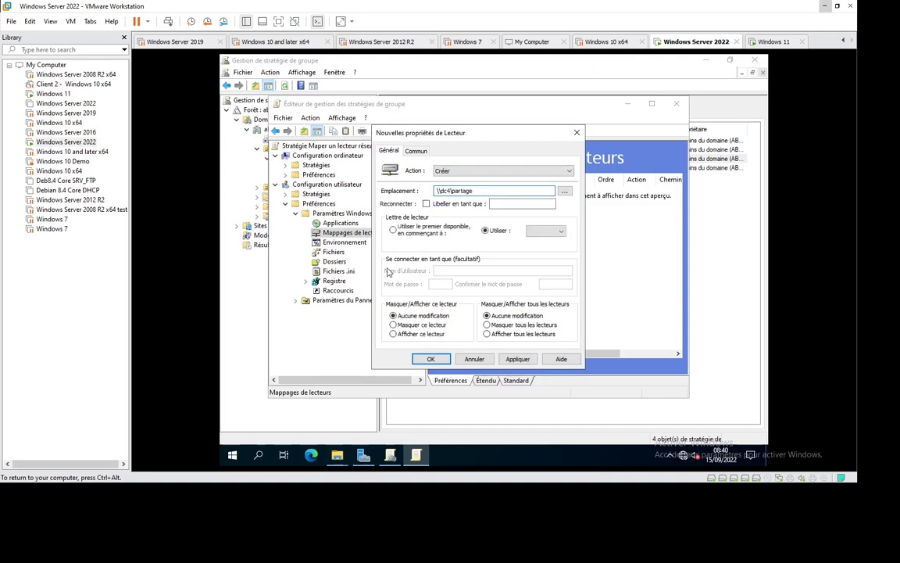
# Step: Enable Reconnecter, label the mapped drive DATA and assign it drive letter Z
pyautogui.click(426, 204)
pyautogui.click(507, 204)
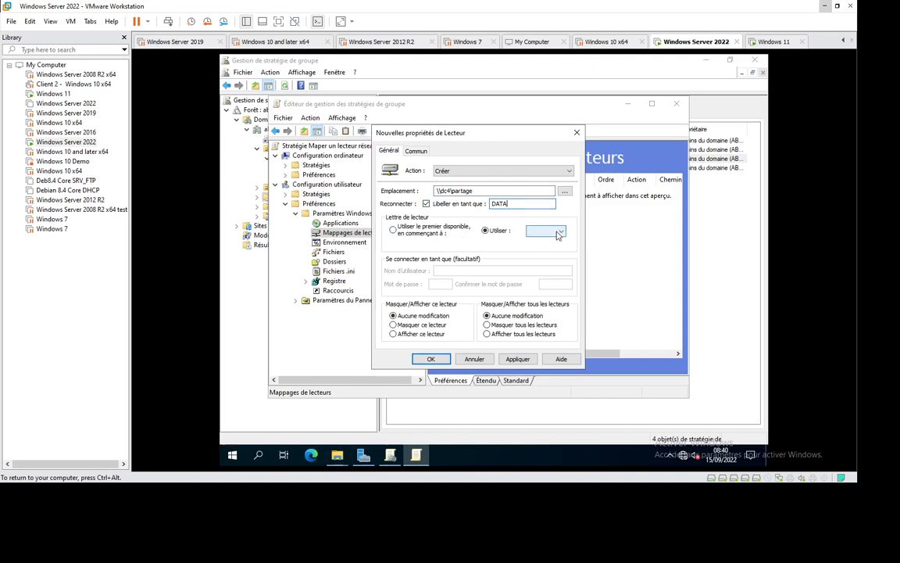
pyautogui.click(558, 232)
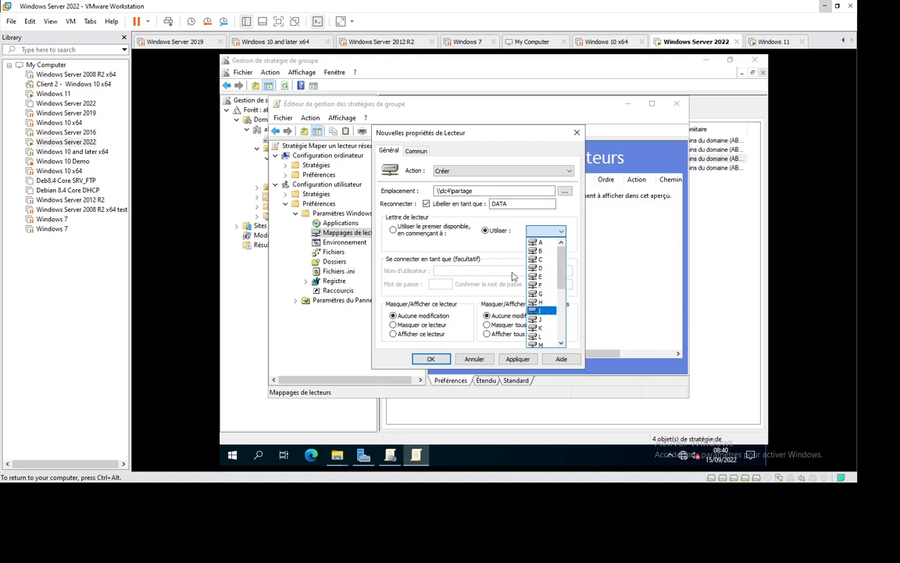
pyautogui.scroll(-5, 514, 275)
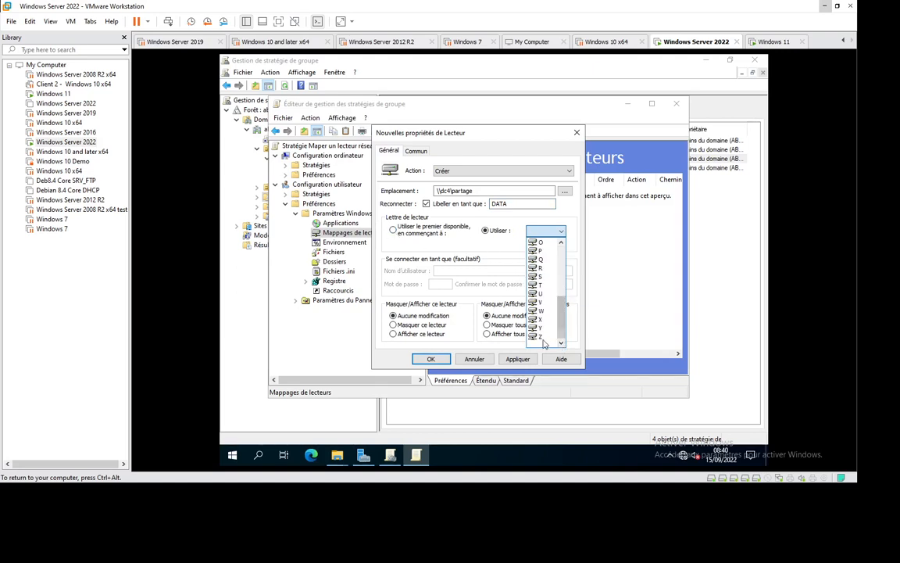
pyautogui.click(542, 337)
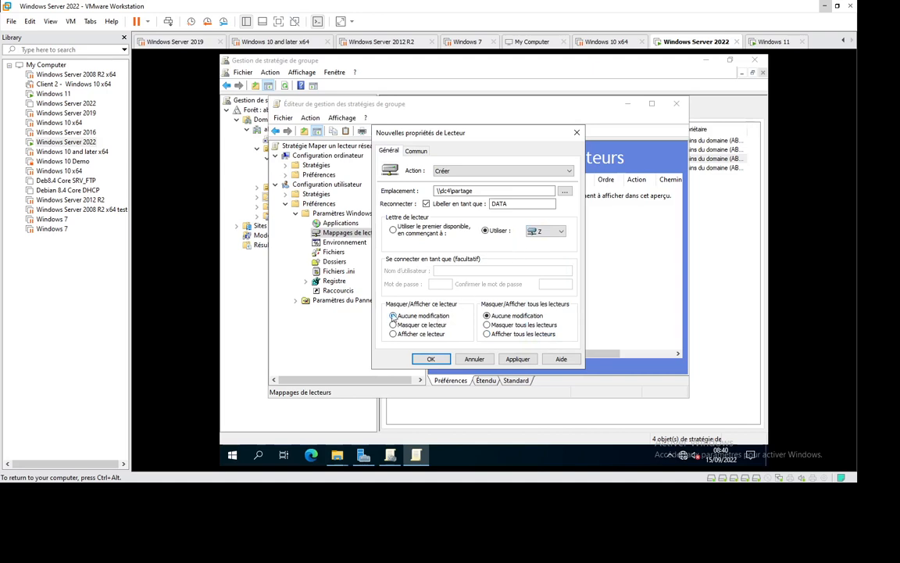
# Step: Keep this drive's visibility at Aucune modification, review the Commun options and save the drive mapping
pyautogui.click(393, 316)
pyautogui.click(415, 150)
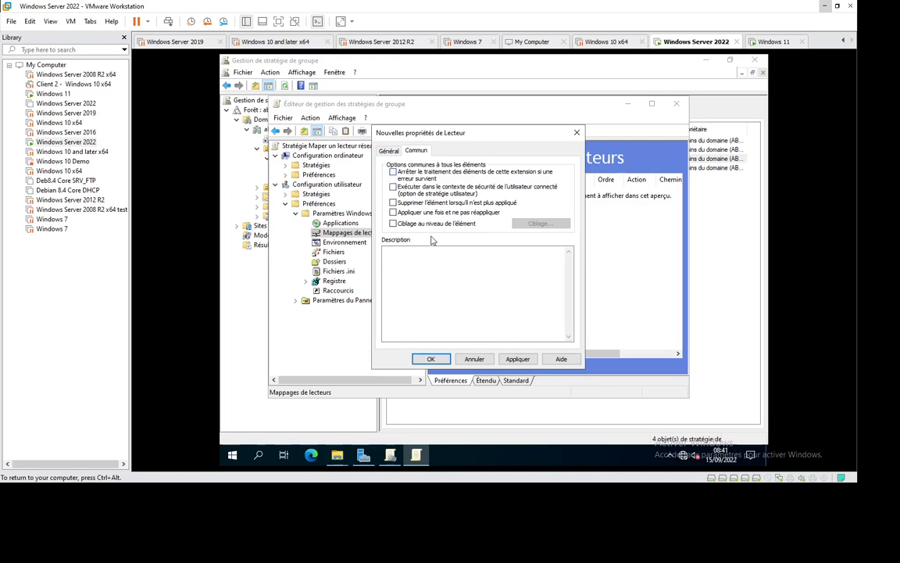
pyautogui.hotkey('ctrl', 'shift', 'Tab')
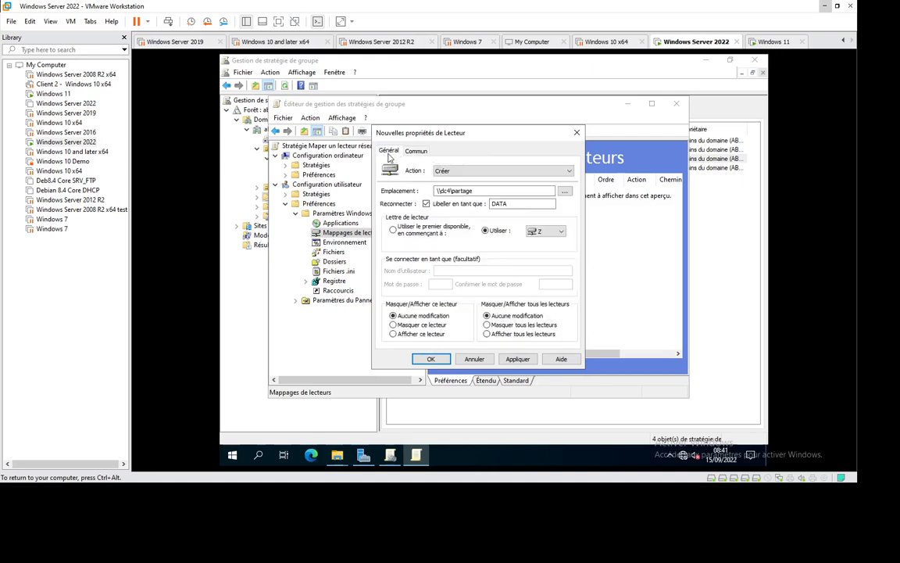
pyautogui.click(430, 360)
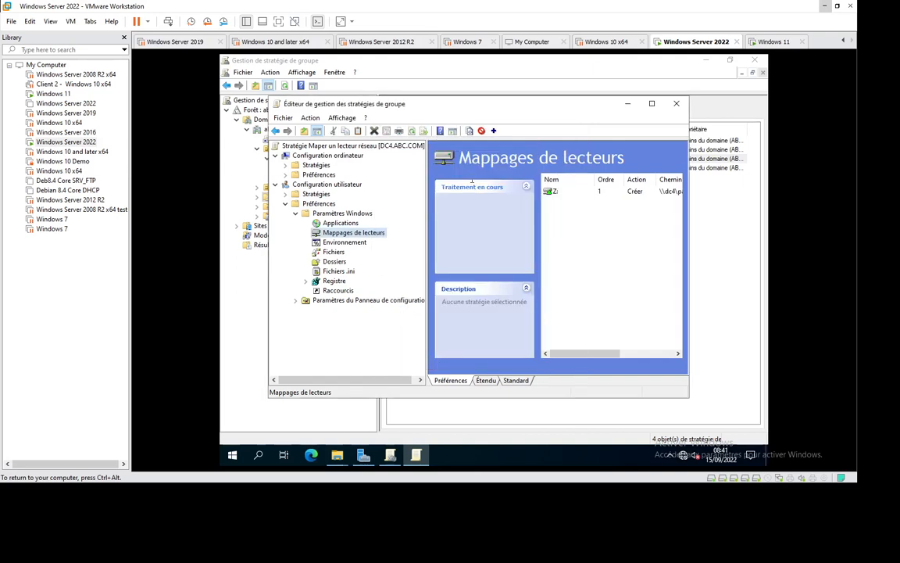
# Step: Collapse the user configuration's Préférences and Configuration utilisateur branches and close the policy editor
pyautogui.click(286, 204)
pyautogui.click(275, 185)
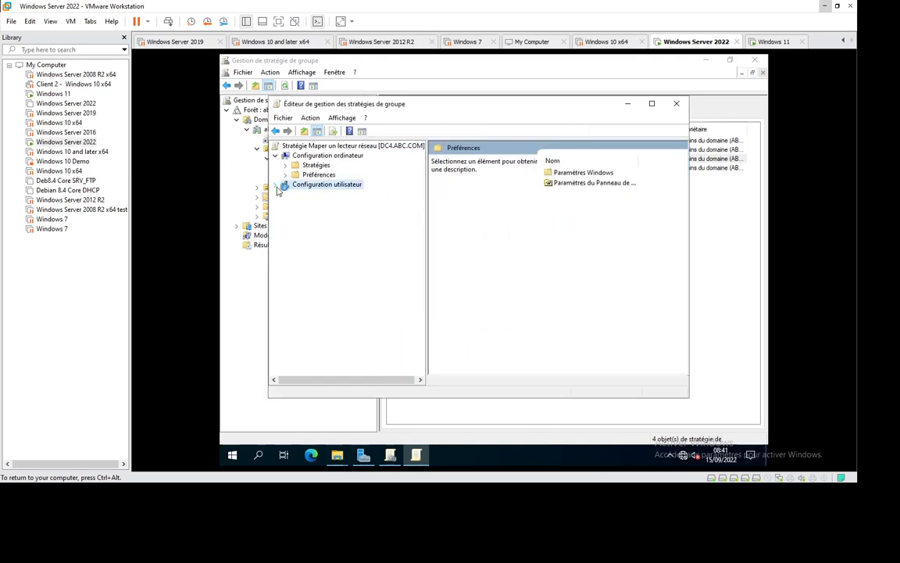
pyautogui.click(676, 104)
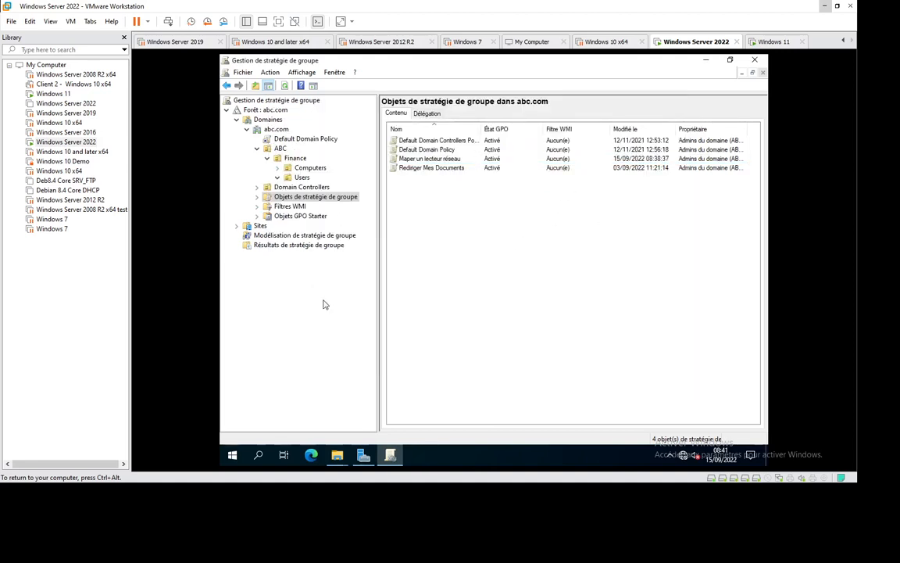
# Step: Search Windows for "utilisateurs" and open Utilisateurs et ordinateurs Active Directory
pyautogui.click(233, 459)
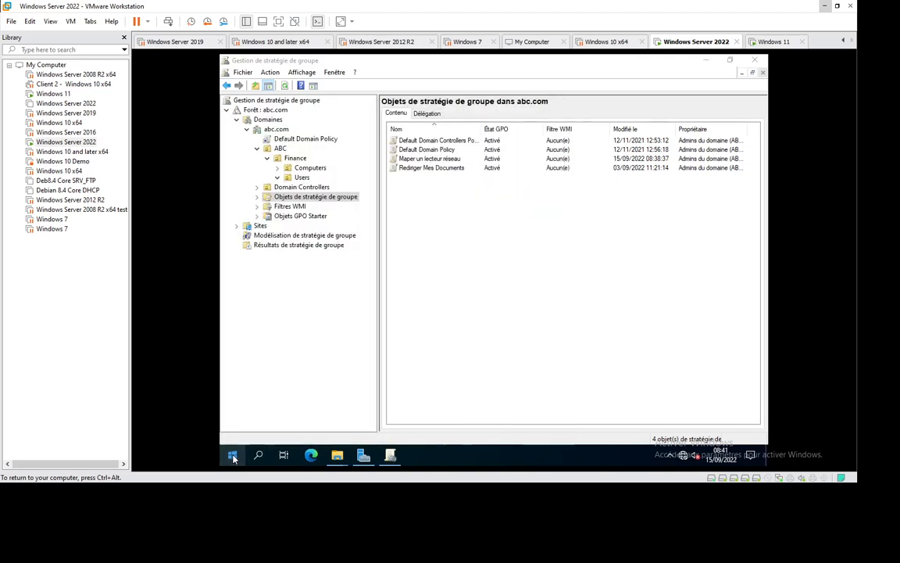
pyautogui.click(233, 459)
pyautogui.write('uti')
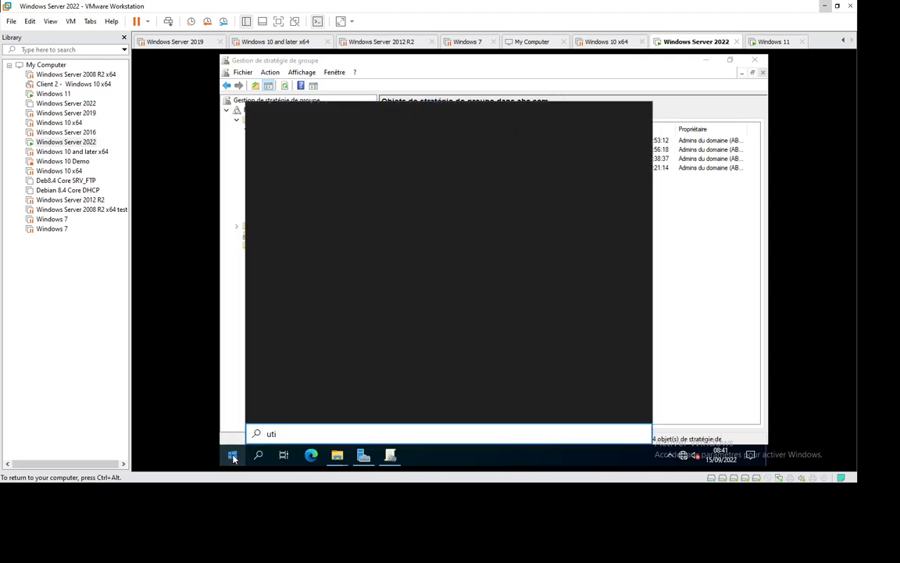
pyautogui.press('BackSpace')
pyautogui.press('BackSpace')
pyautogui.press('BackSpace')
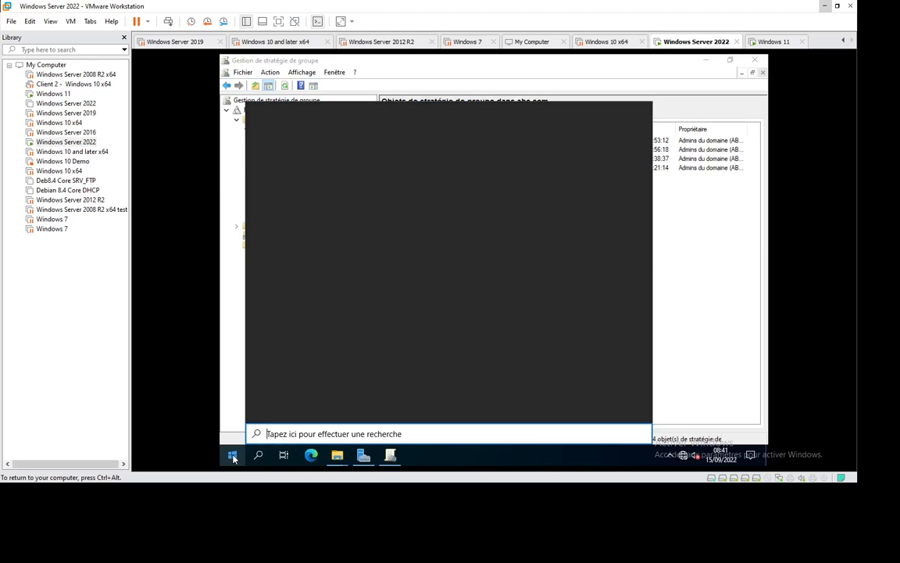
pyautogui.write('users')
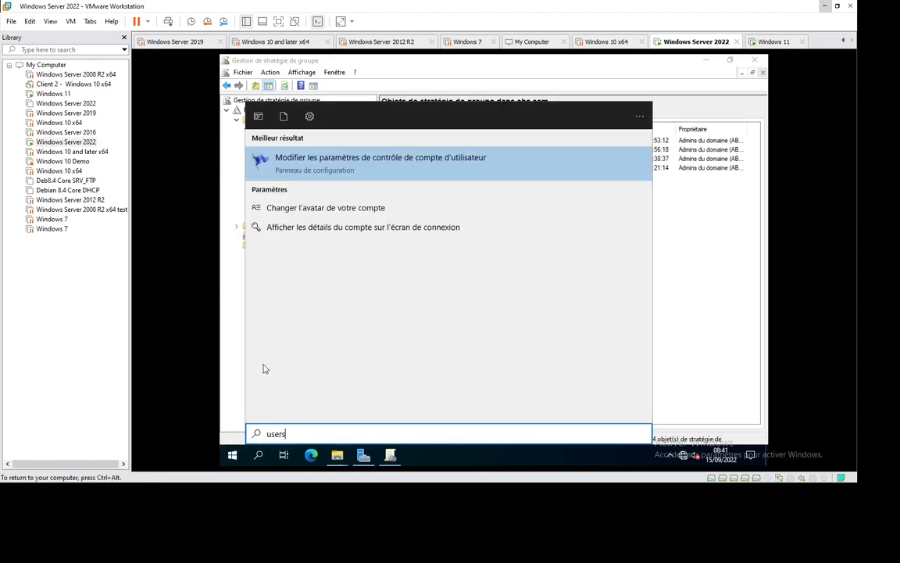
pyautogui.press('BackSpace')
pyautogui.press('BackSpace')
pyautogui.press('BackSpace')
pyautogui.press('BackSpace')
pyautogui.press('BackSpace')
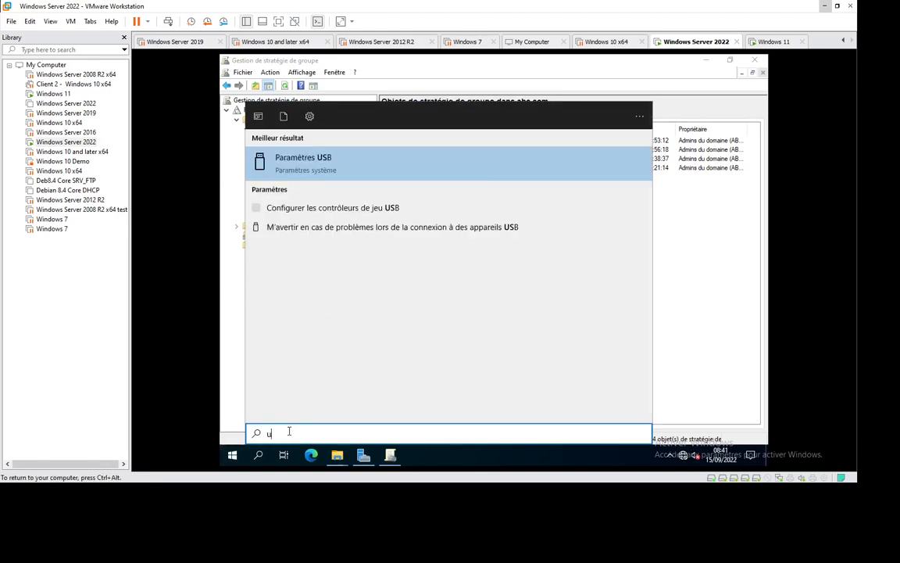
pyautogui.write('ut')
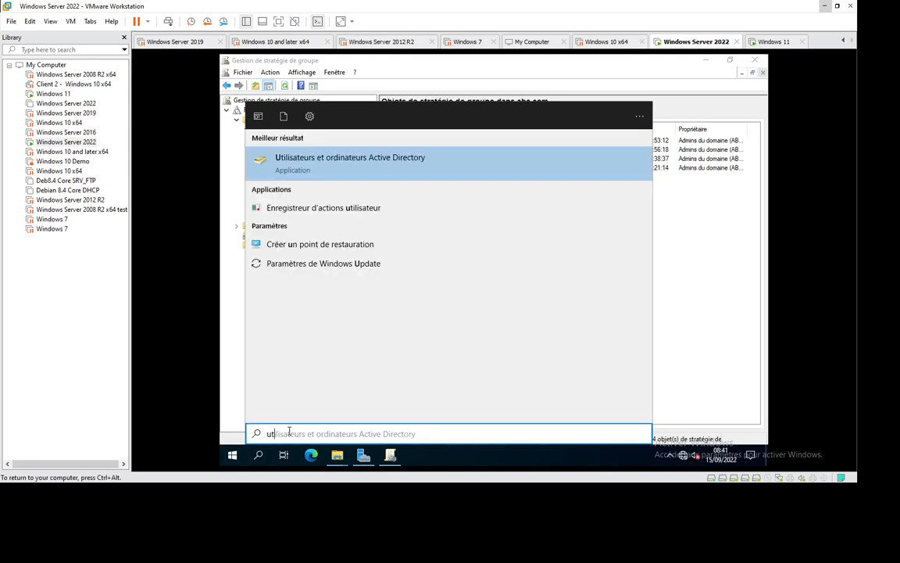
pyautogui.write('ilisateutrs')
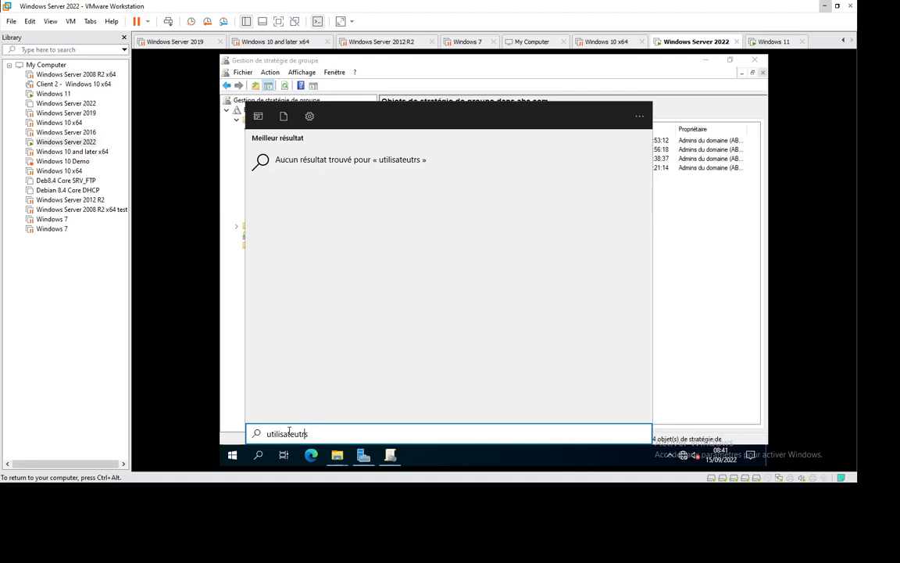
pyautogui.press('BackSpace')
pyautogui.press('BackSpace')
pyautogui.press('BackSpace')
pyautogui.write('rs')
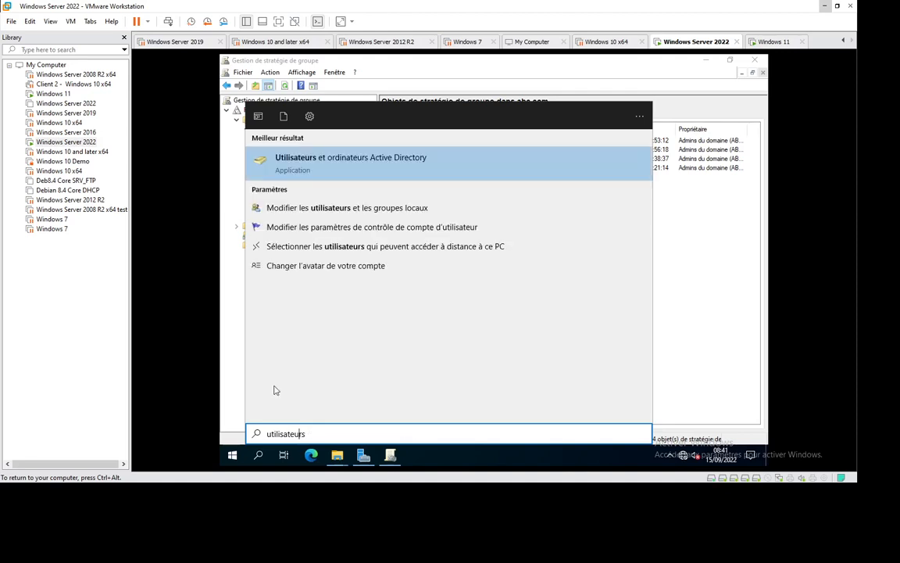
pyautogui.click(363, 165)
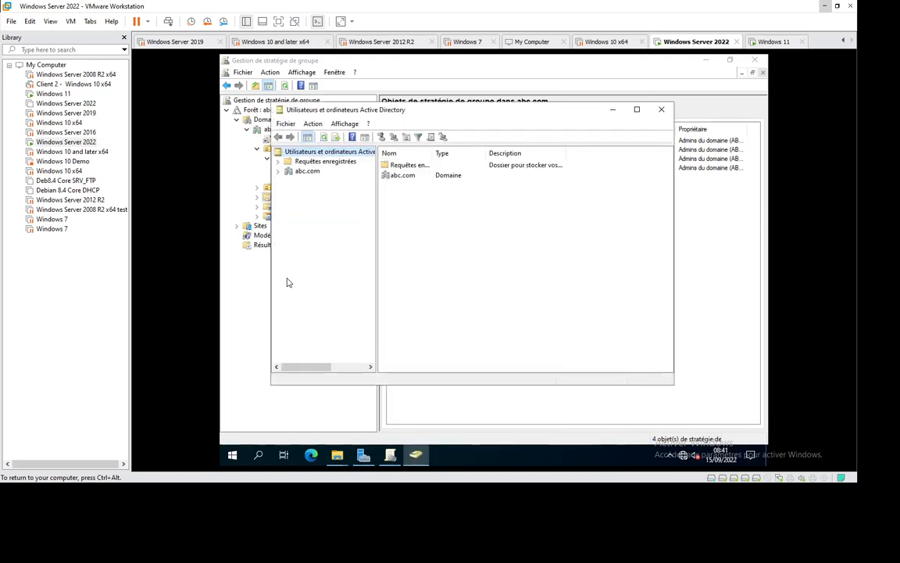
# Step: Examine the Computers and Users units under abc.com > ABC > Finance, and minimize the Active Directory console
pyautogui.click(278, 171)
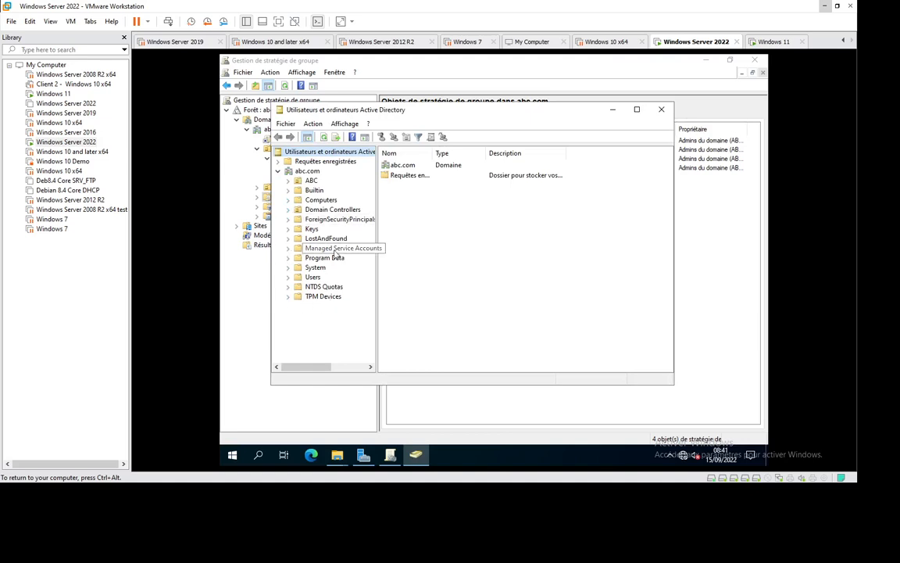
pyautogui.click(774, 42)
pyautogui.click(694, 41)
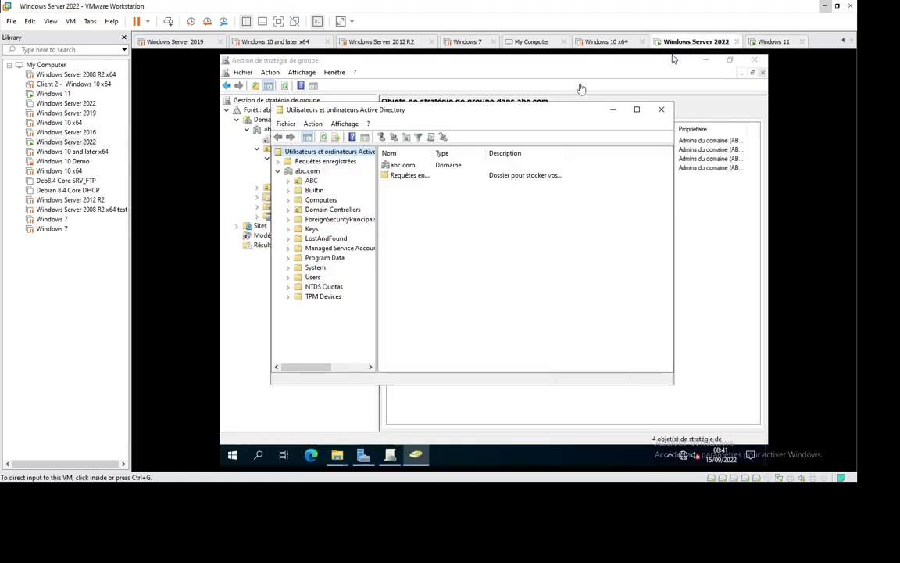
pyautogui.click(287, 181)
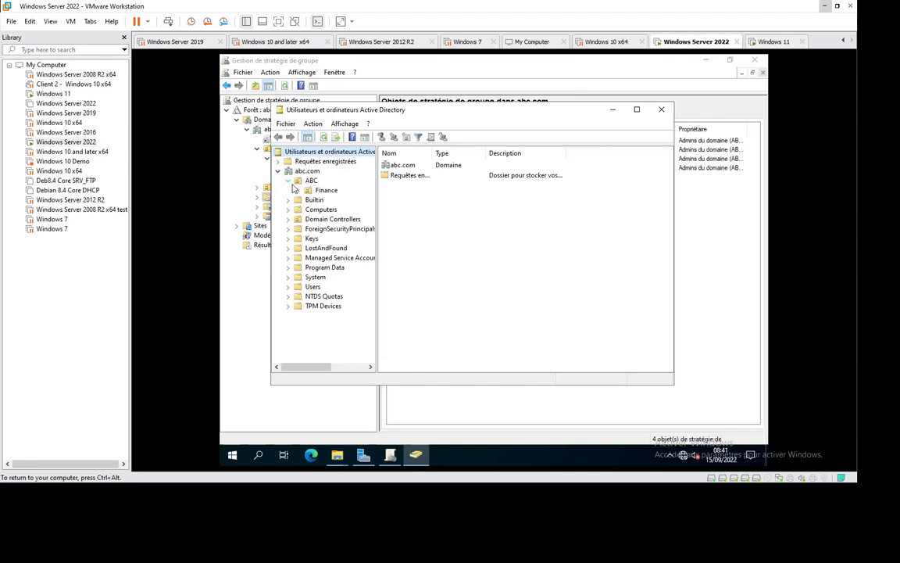
pyautogui.click(298, 190)
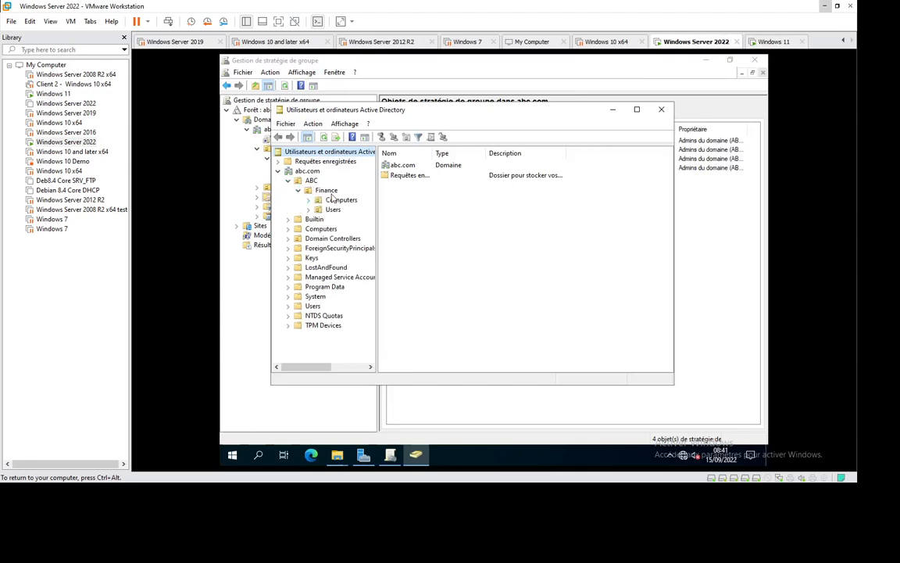
pyautogui.click(338, 200)
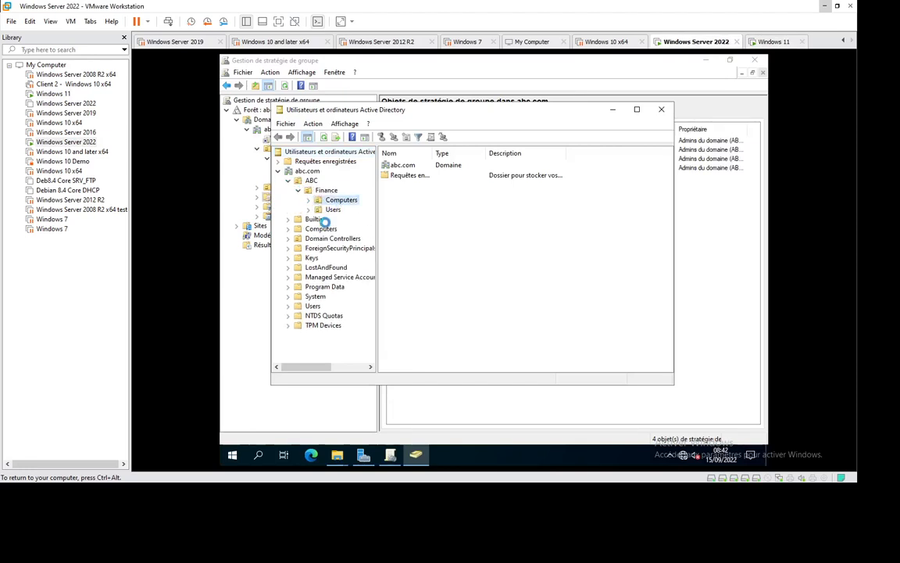
pyautogui.click(333, 210)
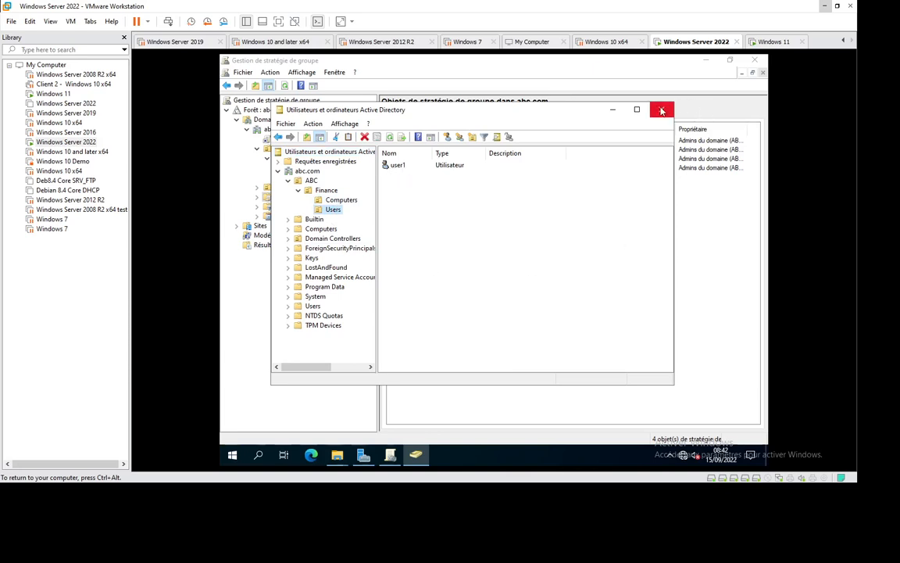
pyautogui.click(613, 110)
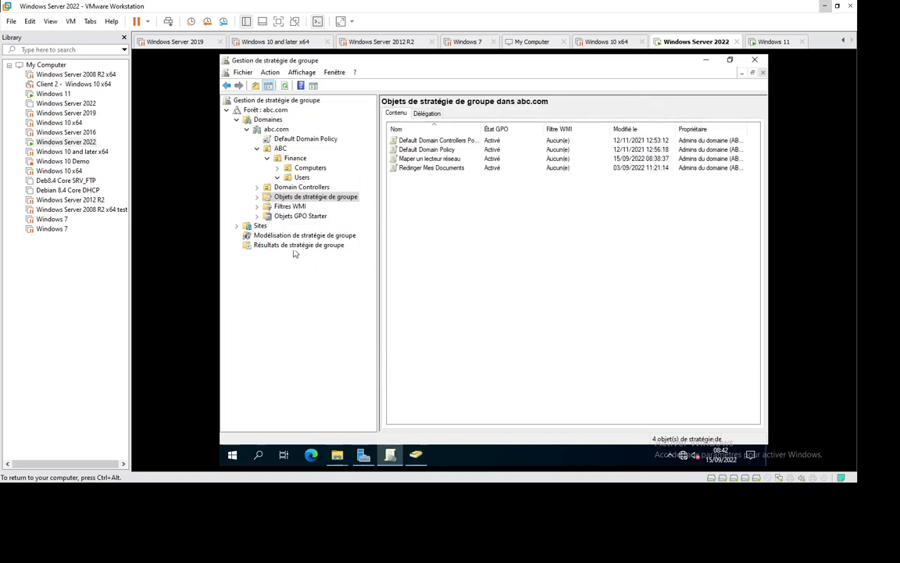
# Step: Link the existing "Maper un lecteur réseau" policy object to the Users organizational unit under Finance
pyautogui.click(300, 179)
pyautogui.rightClick(300, 179)
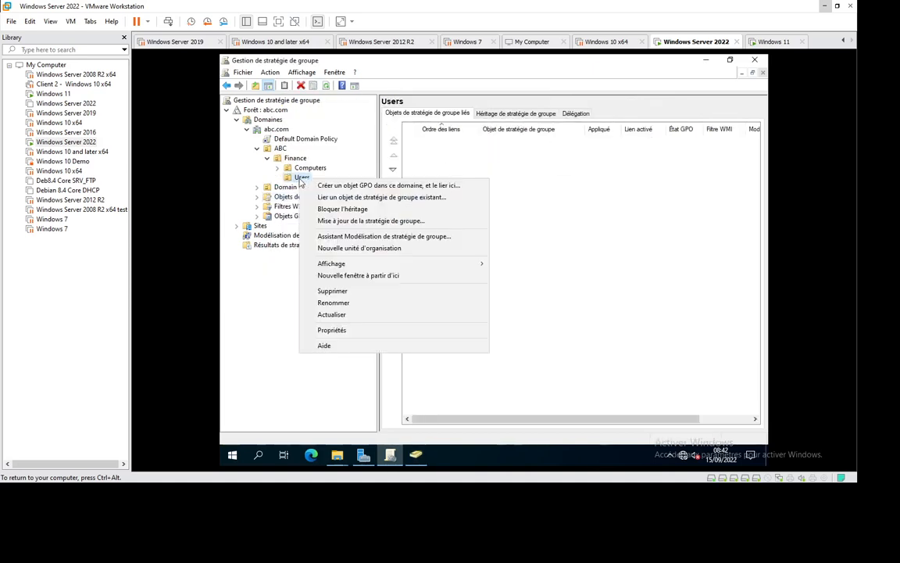
pyautogui.click(397, 199)
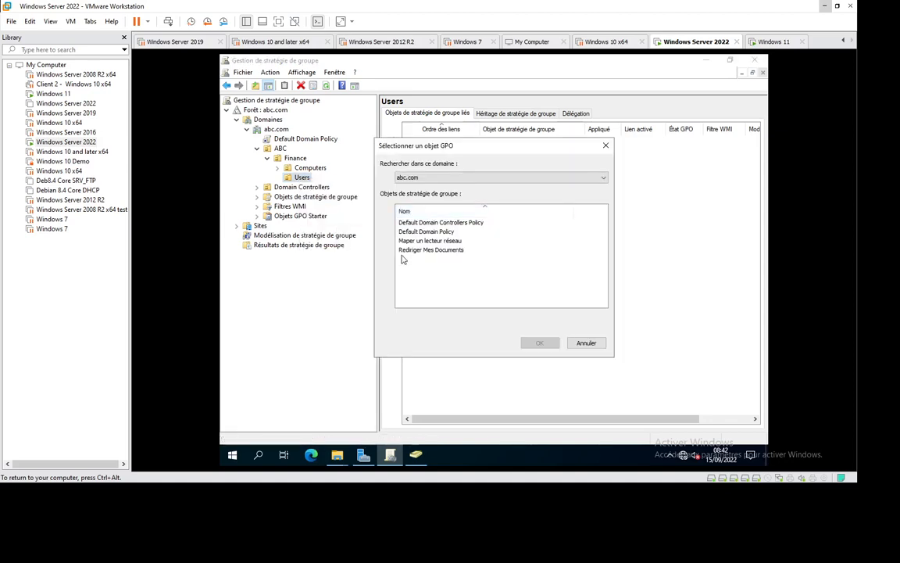
pyautogui.click(429, 240)
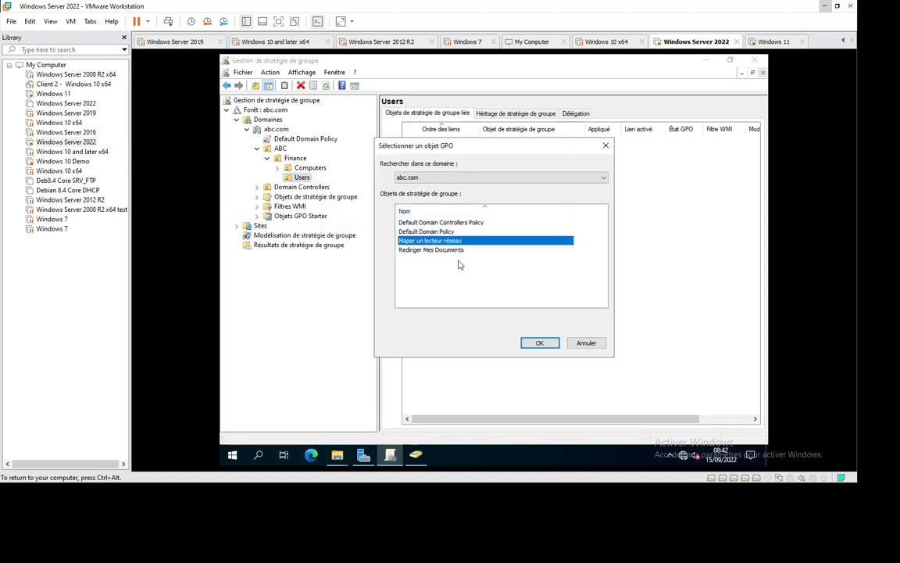
pyautogui.click(539, 342)
# Step: Switch to the Windows 11 virtual machine and sign in as user1 with the account password
pyautogui.click(774, 41)
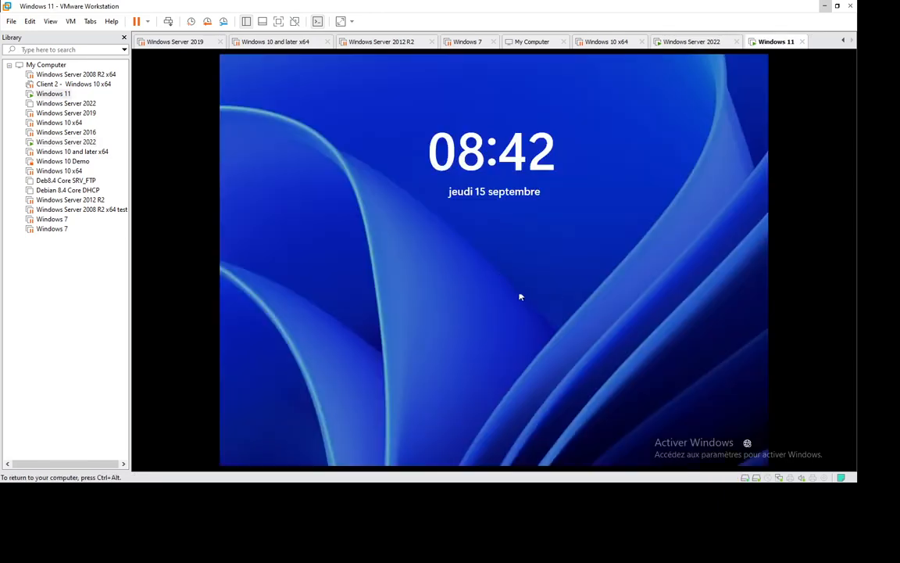
pyautogui.click(485, 270)
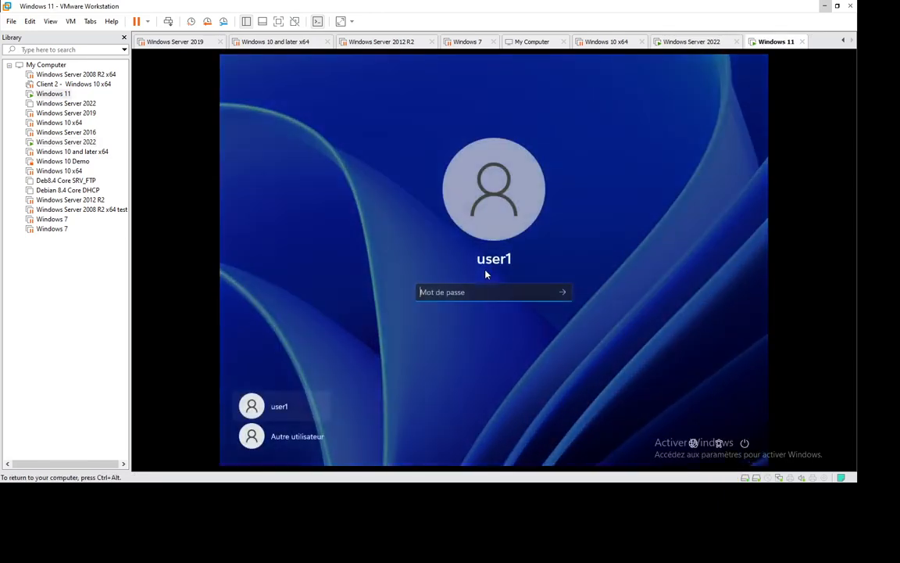
pyautogui.write('•••••••••')
pyautogui.press('Return')
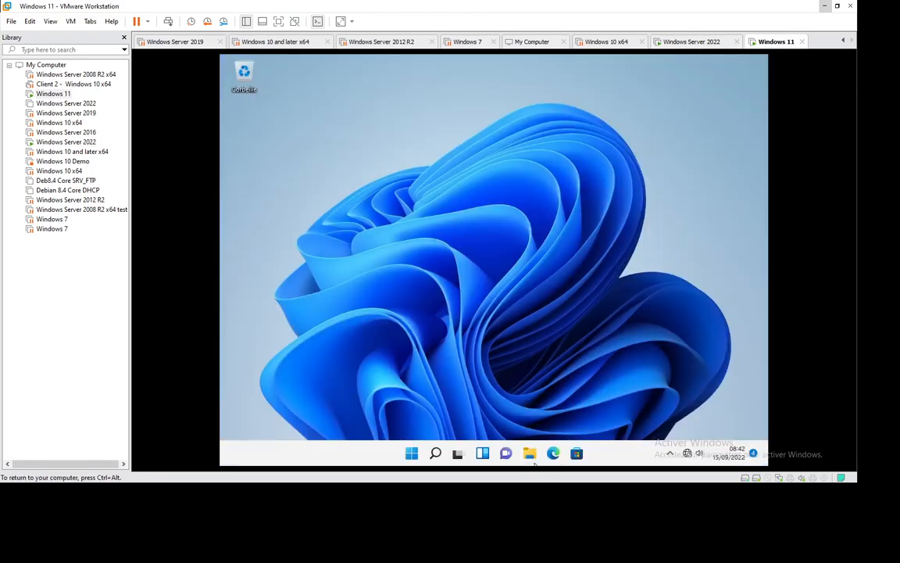
# Step: Examine the drives under Ce PC in File Explorer, and check the policy link on Windows Server 2022 before returning to Windows 11
pyautogui.click(530, 453)
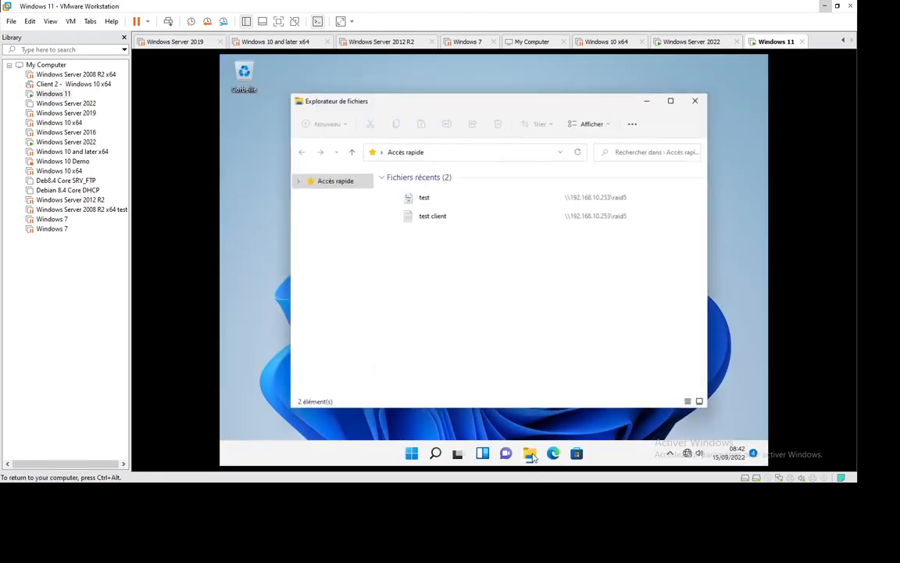
pyautogui.click(318, 215)
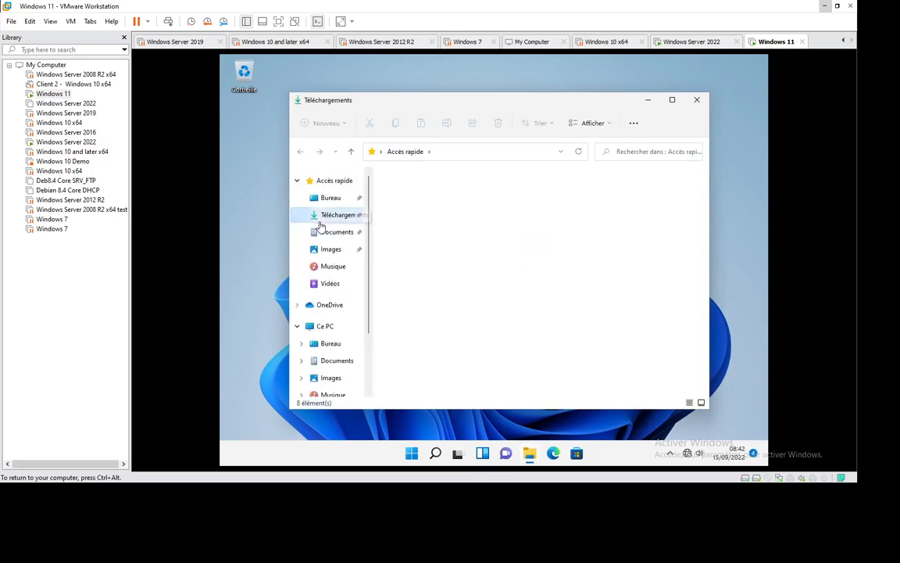
pyautogui.click(323, 327)
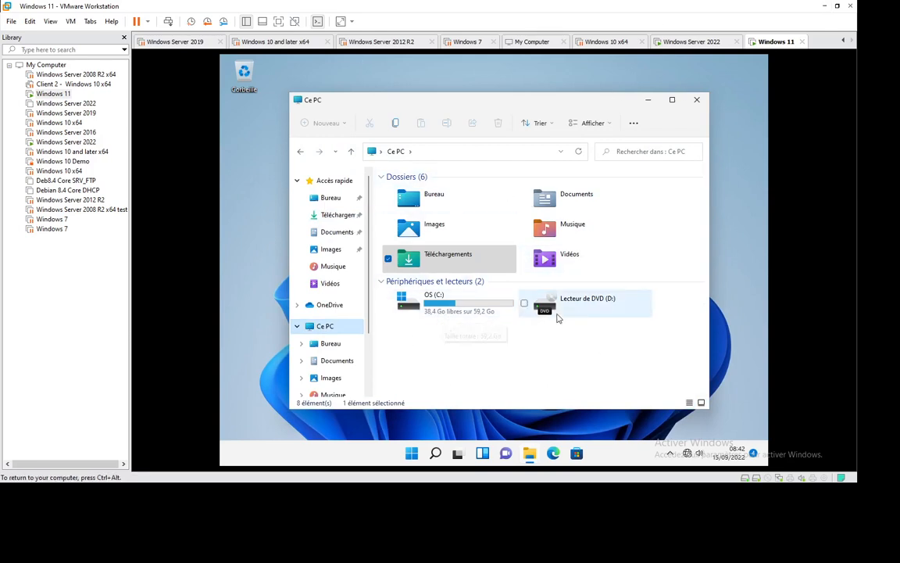
pyautogui.click(490, 351)
pyautogui.click(682, 43)
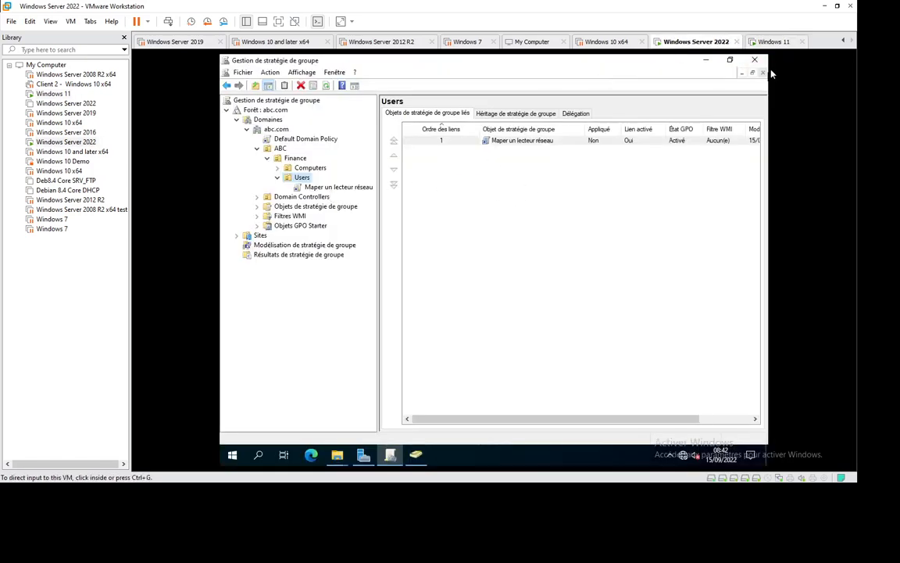
pyautogui.click(766, 43)
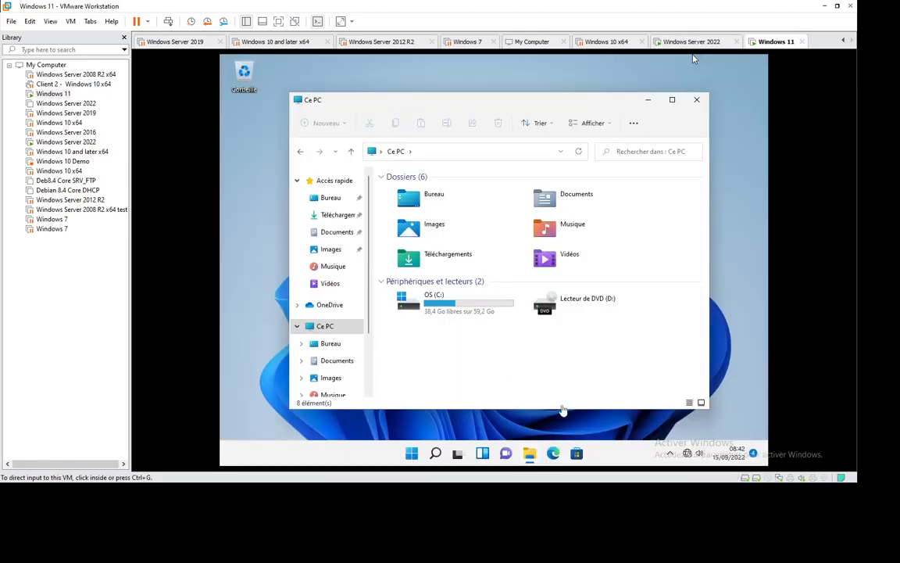
# Step: Open a command prompt on the Windows 11 client and run gpupdate/force
pyautogui.press('super+r')
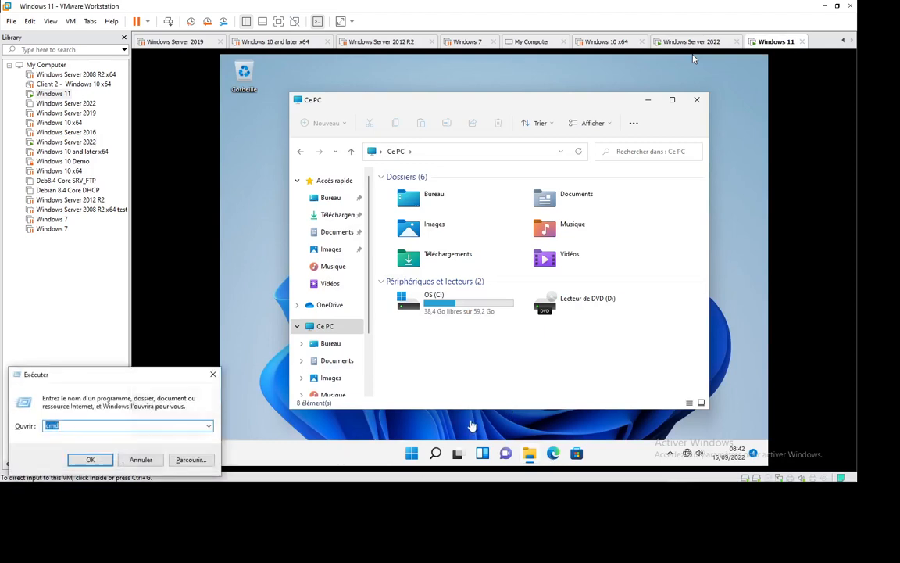
pyautogui.click(471, 426)
pyautogui.press('super+r')
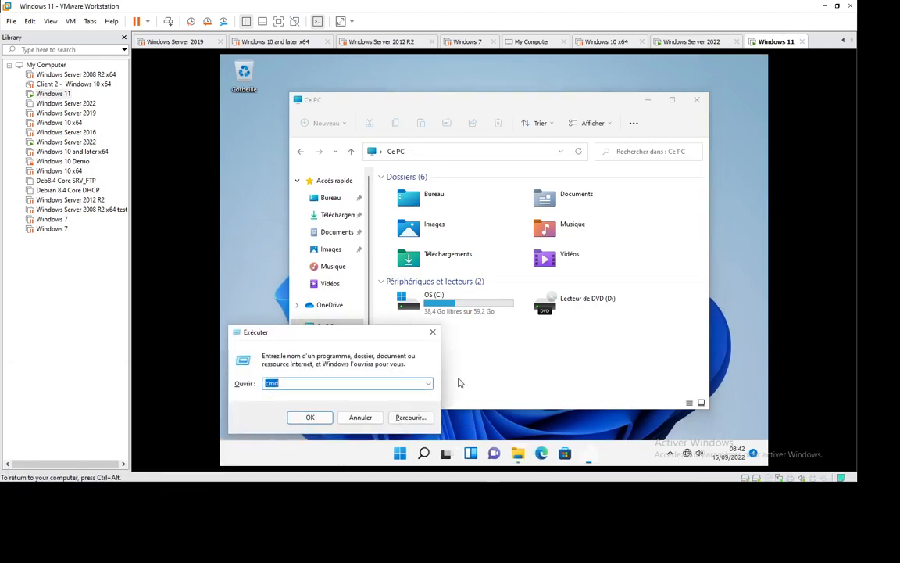
pyautogui.press('Return')
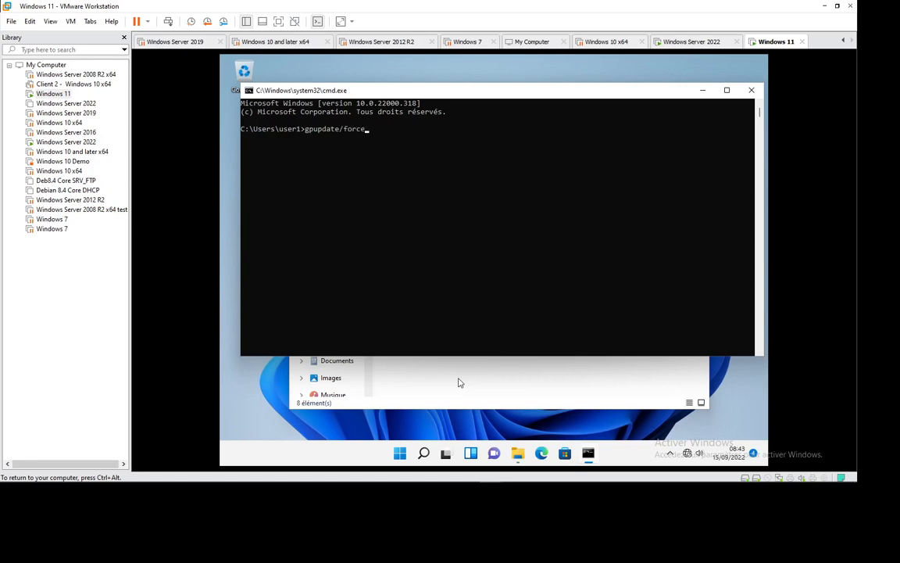
pyautogui.press('Return')
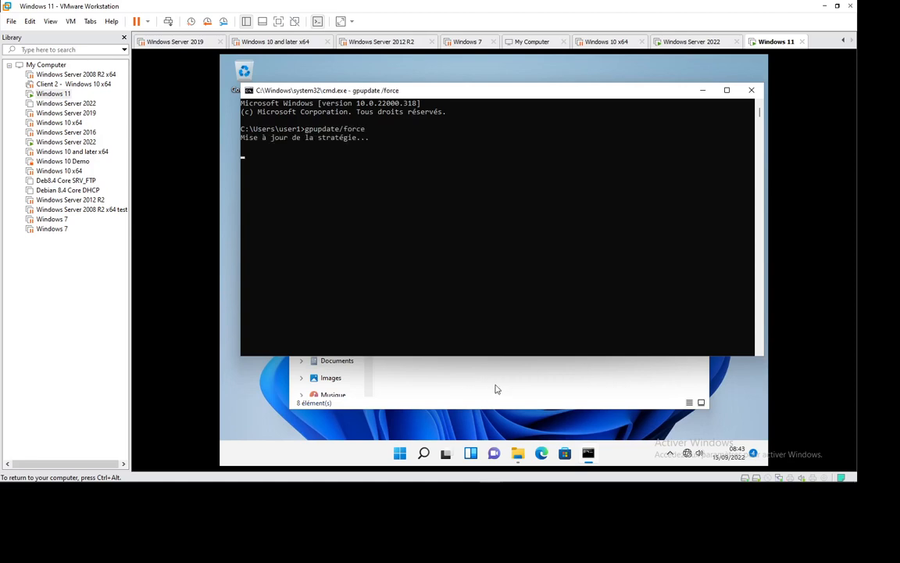
# Step: Bring the Ce PC window forward, move it aside from the command prompt, and open the DATA (Z:) network drive
pyautogui.click(496, 388)
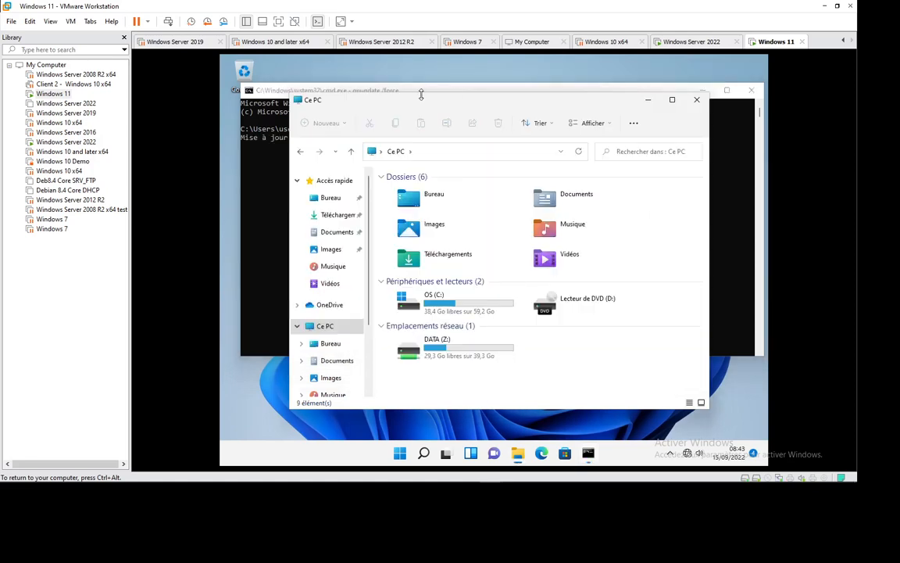
pyautogui.moveTo(362, 95); pyautogui.dragTo(434, 87)
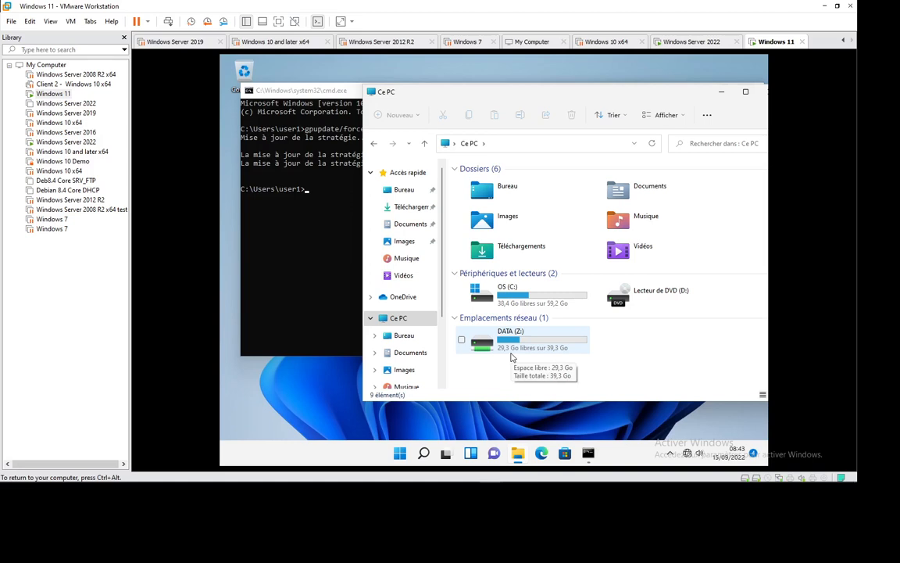
pyautogui.doubleClick(512, 352)
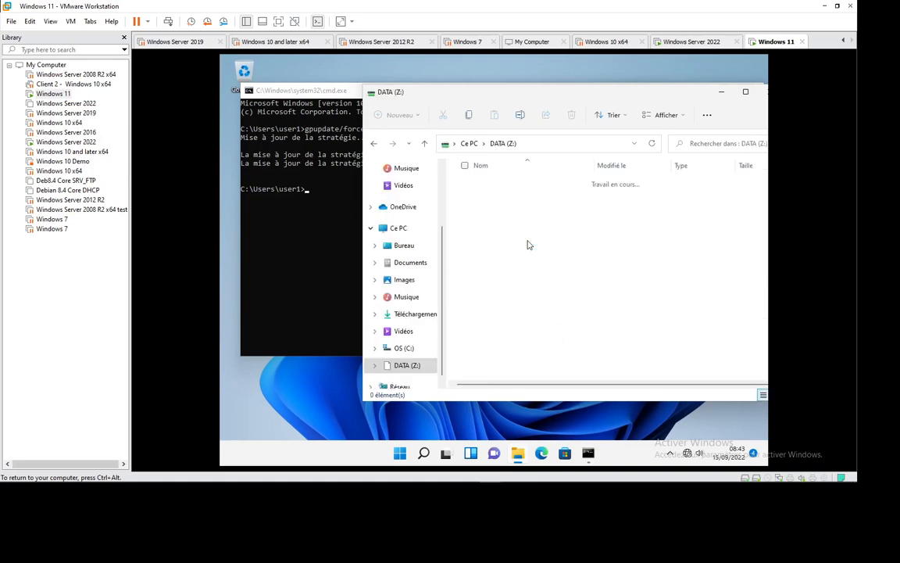
# Step: Create a folder named test4 on the DATA (Z:) drive and open it
pyautogui.rightClick(533, 245)
pyautogui.moveTo(568, 308)
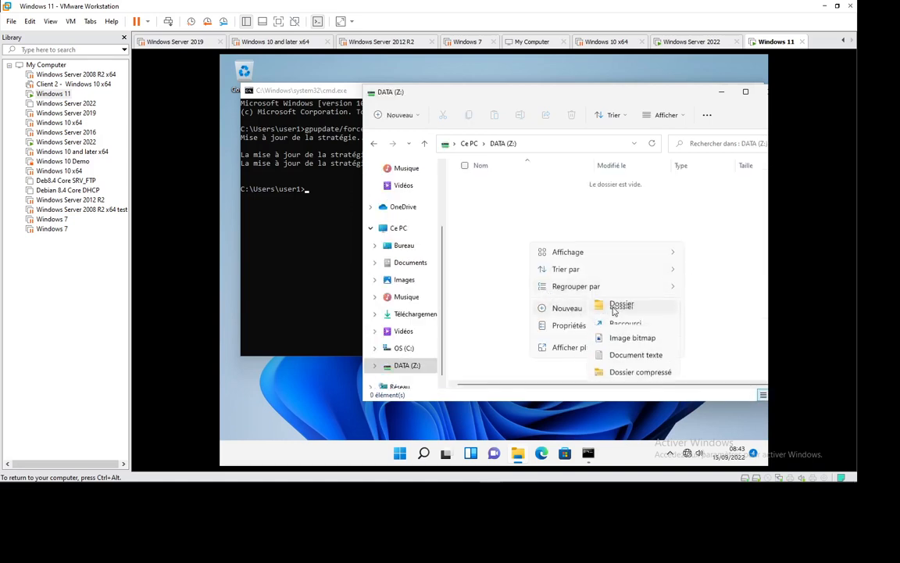
pyautogui.click(614, 306)
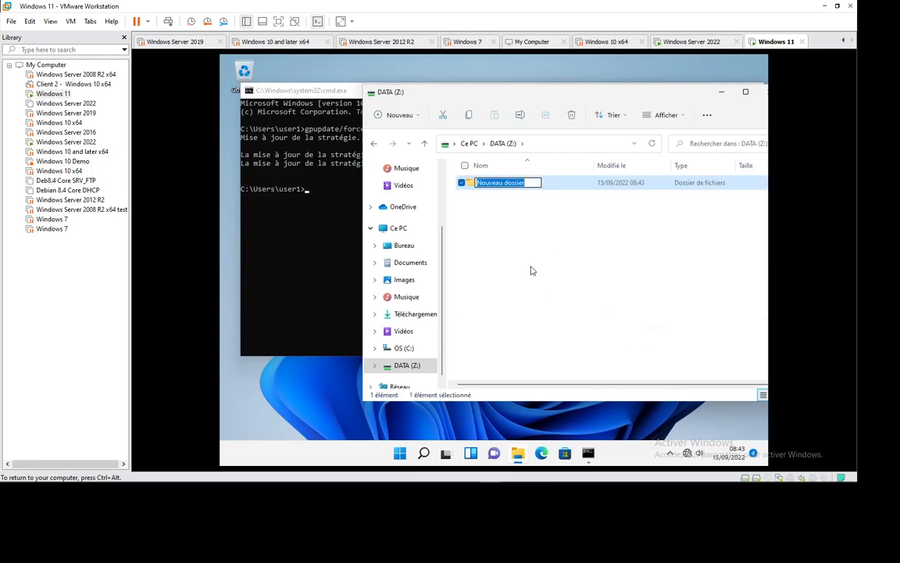
pyautogui.write('test4')
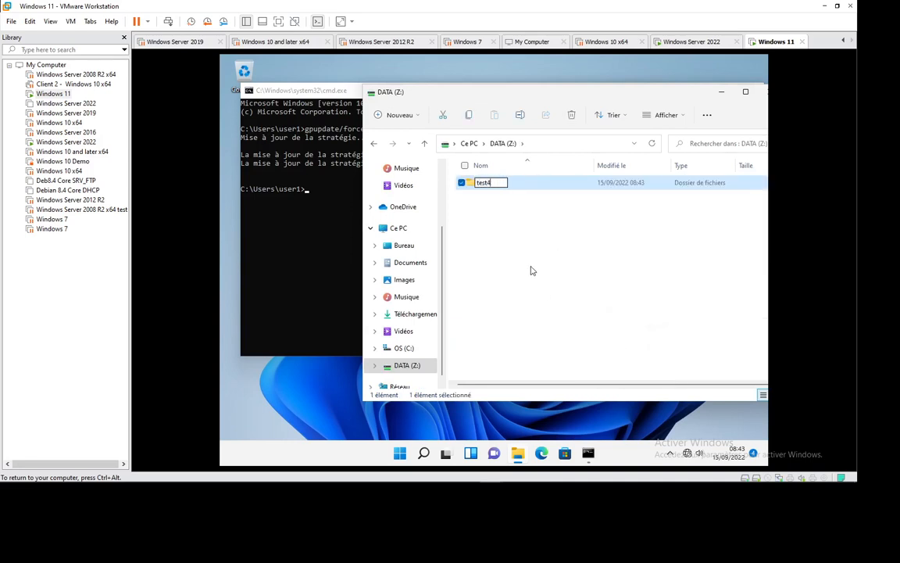
pyautogui.press('Return')
pyautogui.press('Return')
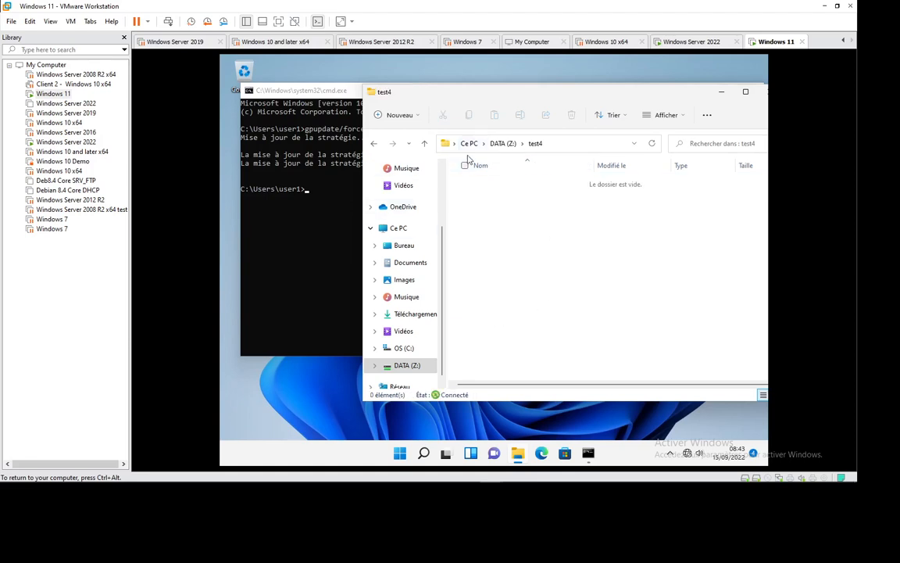
# Step: Return to Ce PC, reposition the File Explorer window, and close the command prompt
pyautogui.click(399, 228)
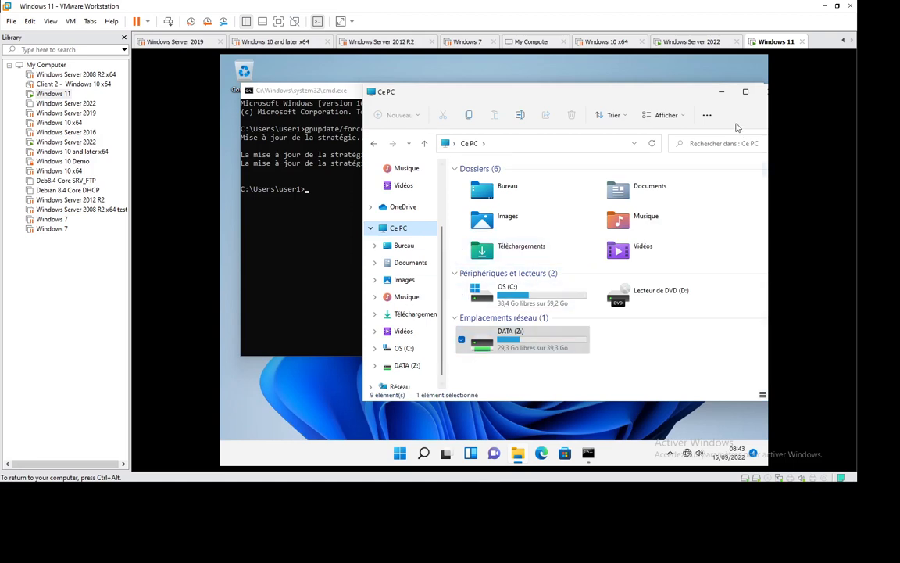
pyautogui.moveTo(647, 96); pyautogui.dragTo(571, 100)
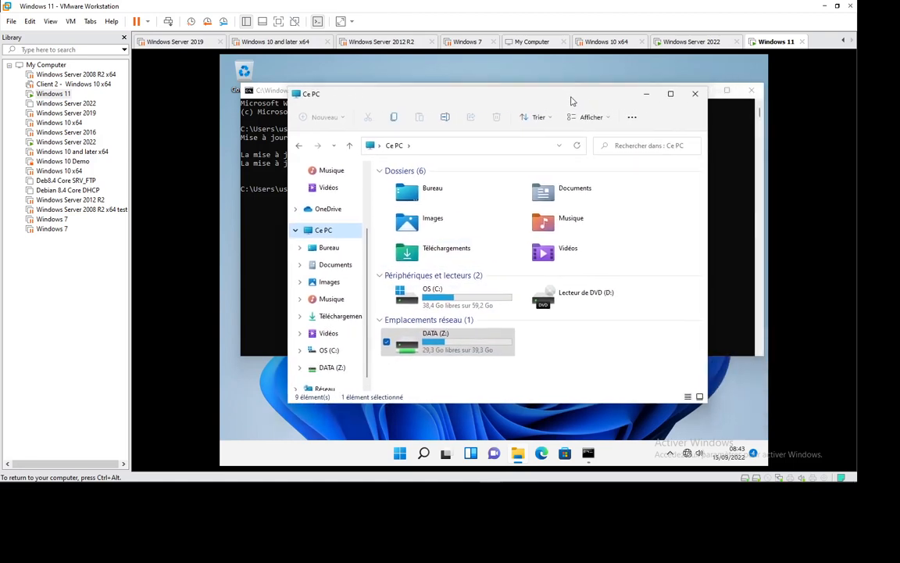
pyautogui.click(751, 90)
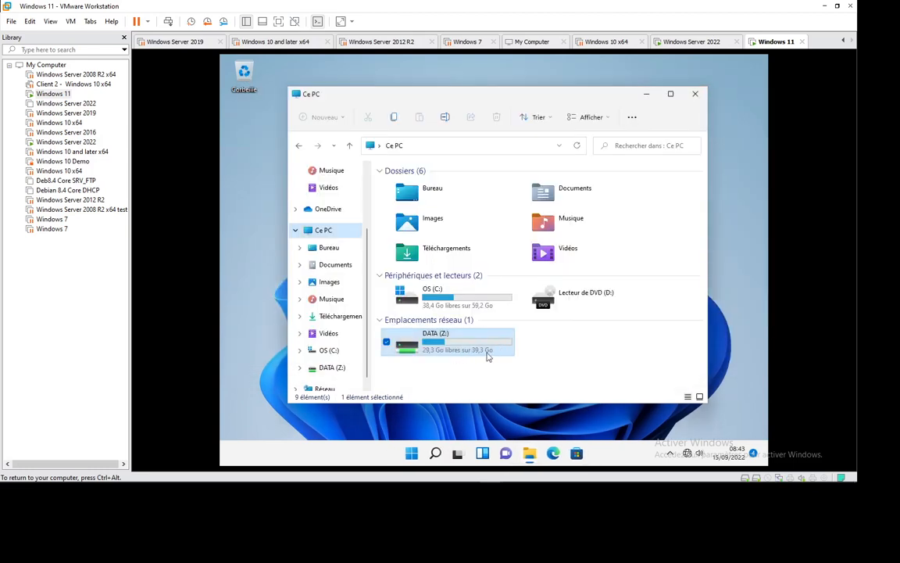
# Step: Check the partage folder and the Finance Users unit on Windows Server 2022, and return to the Windows 11 machine
pyautogui.click(694, 42)
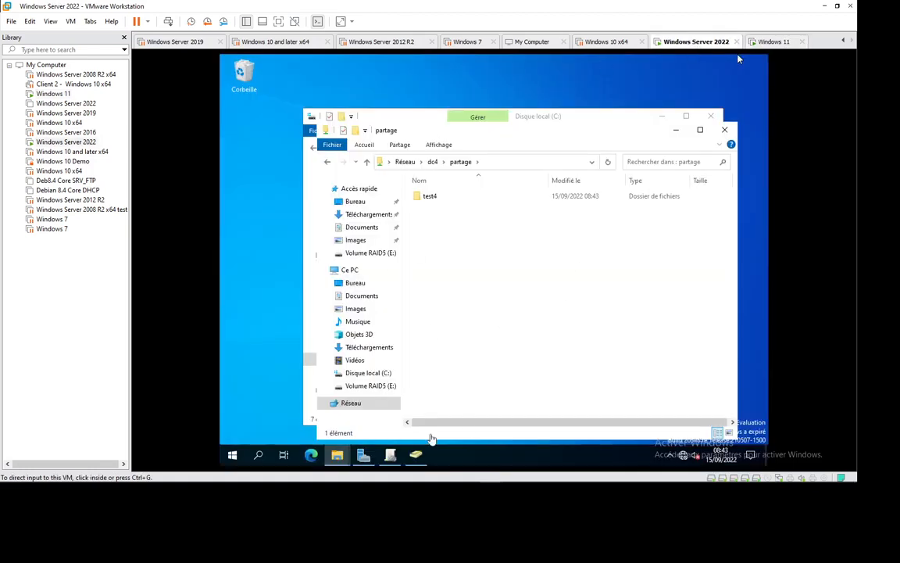
pyautogui.click(416, 456)
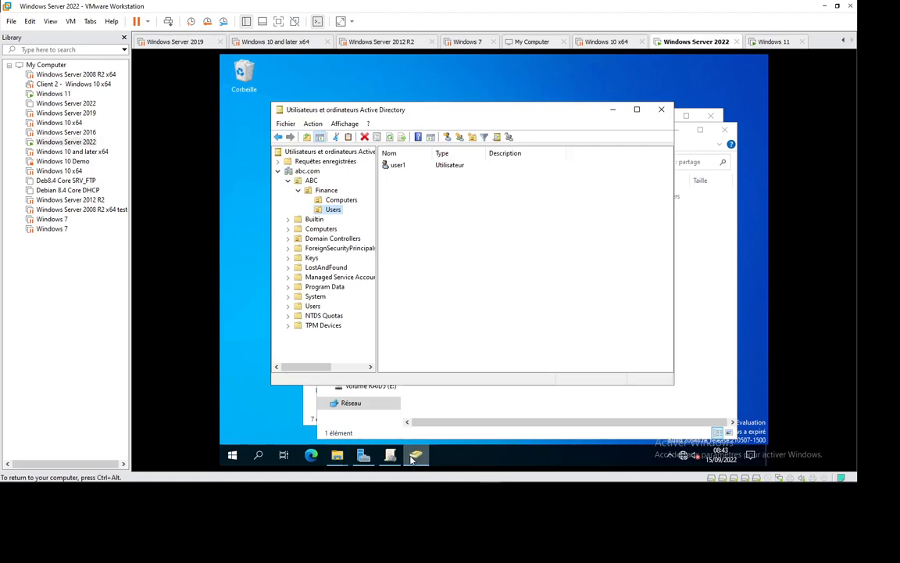
pyautogui.click(412, 460)
pyautogui.click(412, 460)
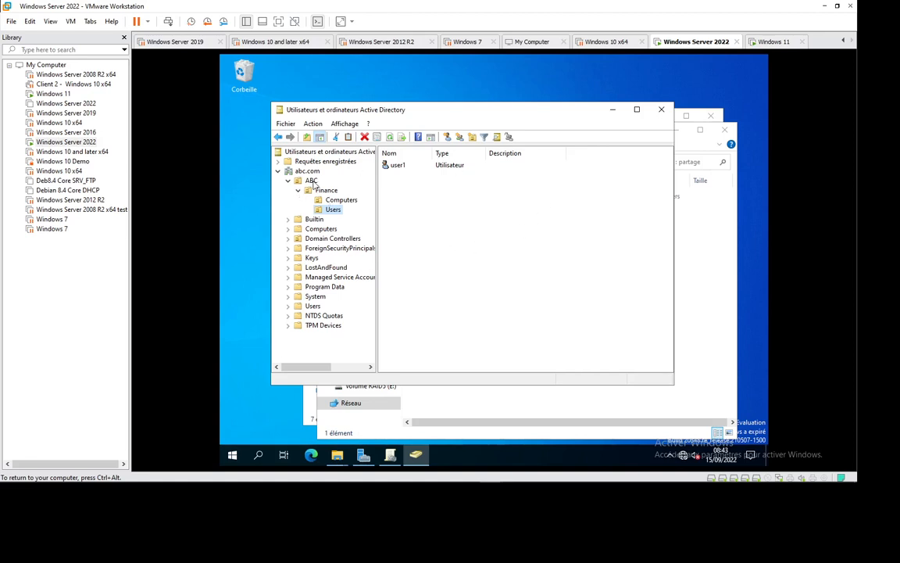
pyautogui.click(772, 42)
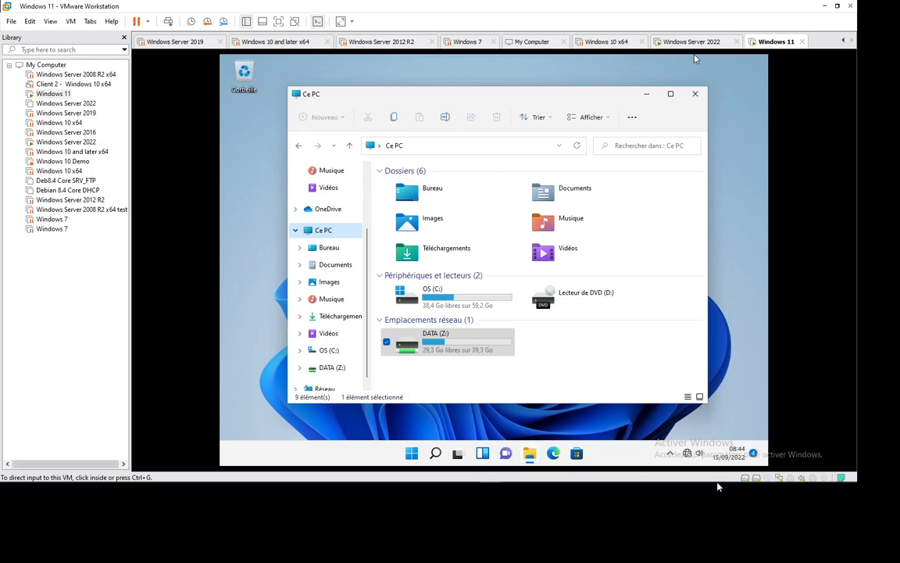
pyautogui.moveTo(707, 480)
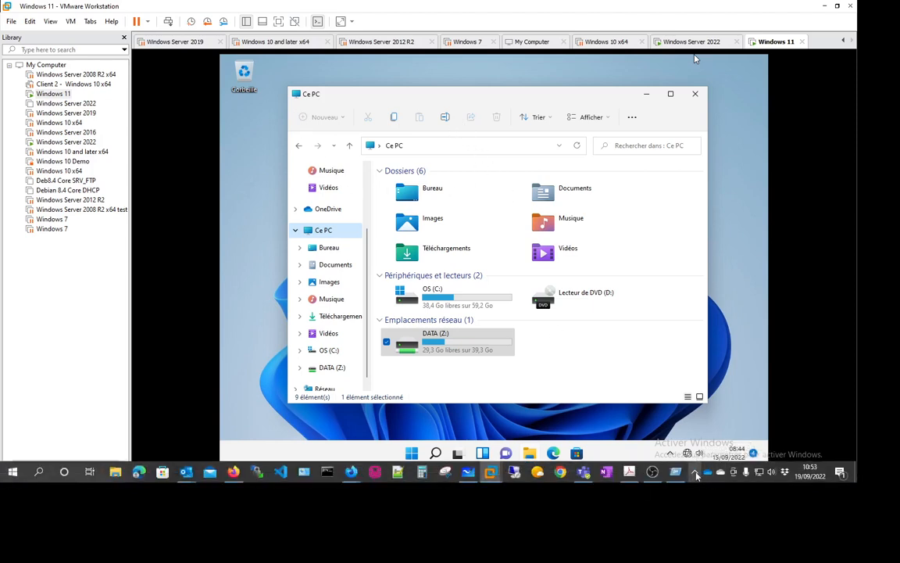
pyautogui.click(696, 472)
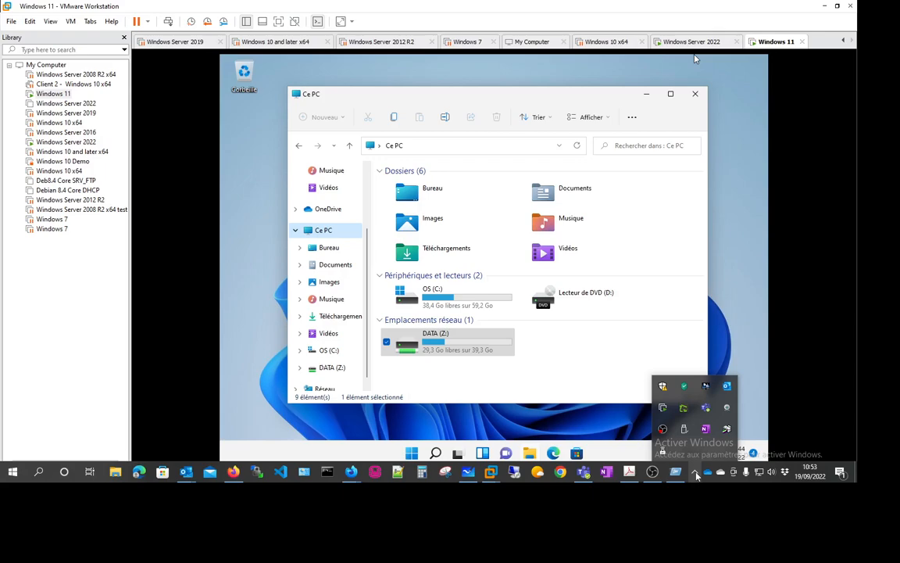